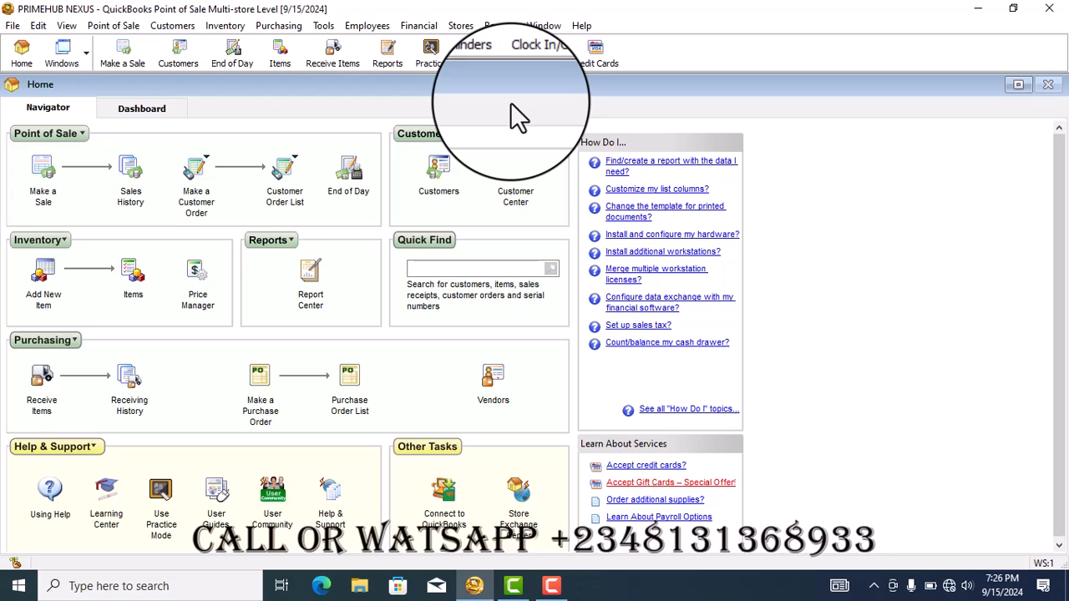
Open the multi-store company preferences from the Store Exchange Center and set the number of stores in the company to 3
left_click(460, 26)
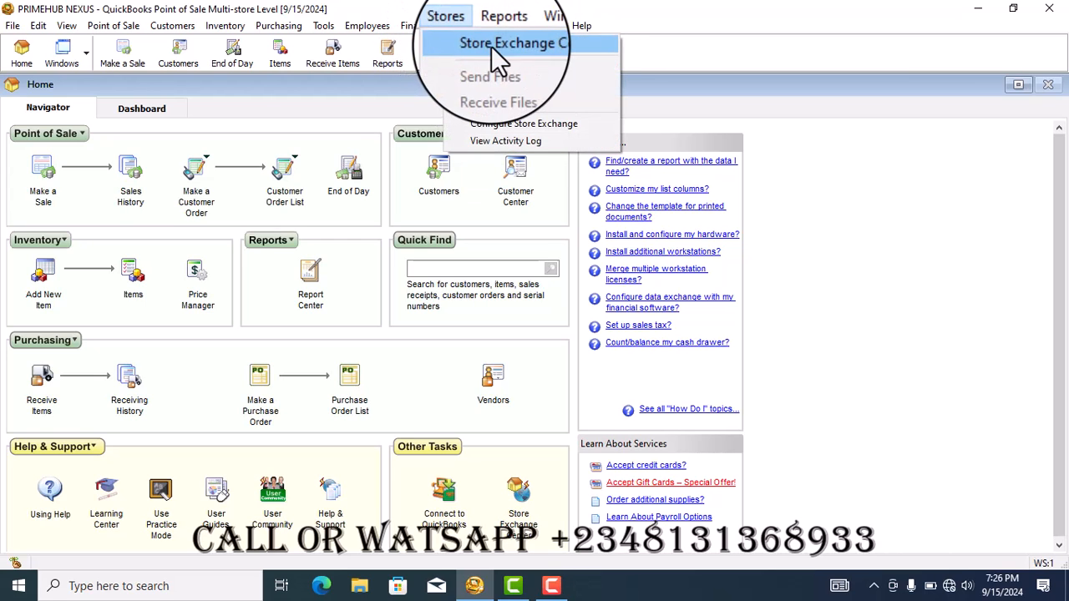
left_click(492, 46)
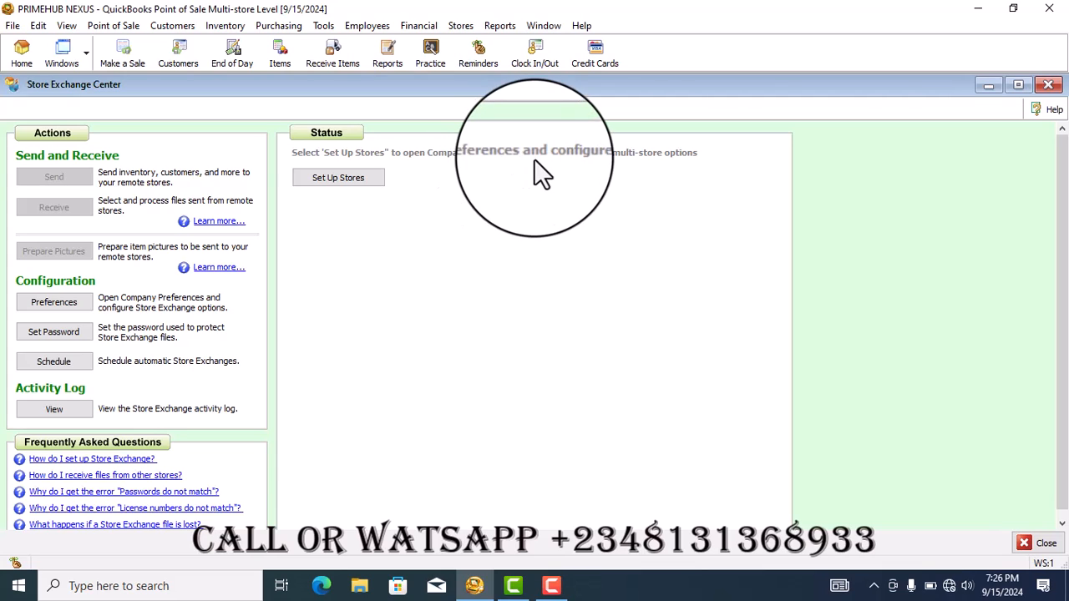
left_click(324, 245)
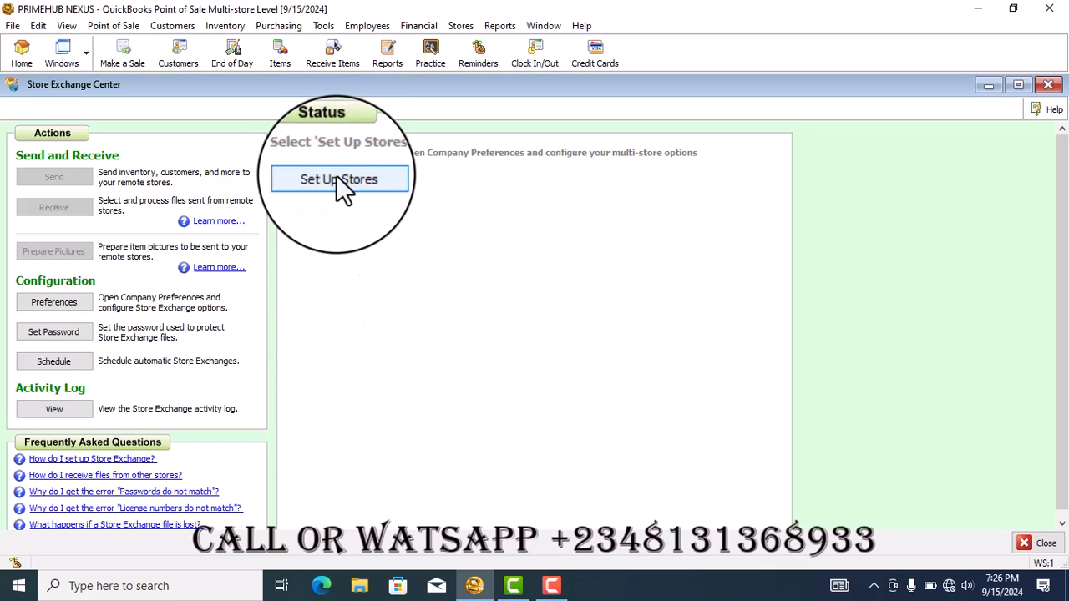
left_click(52, 301)
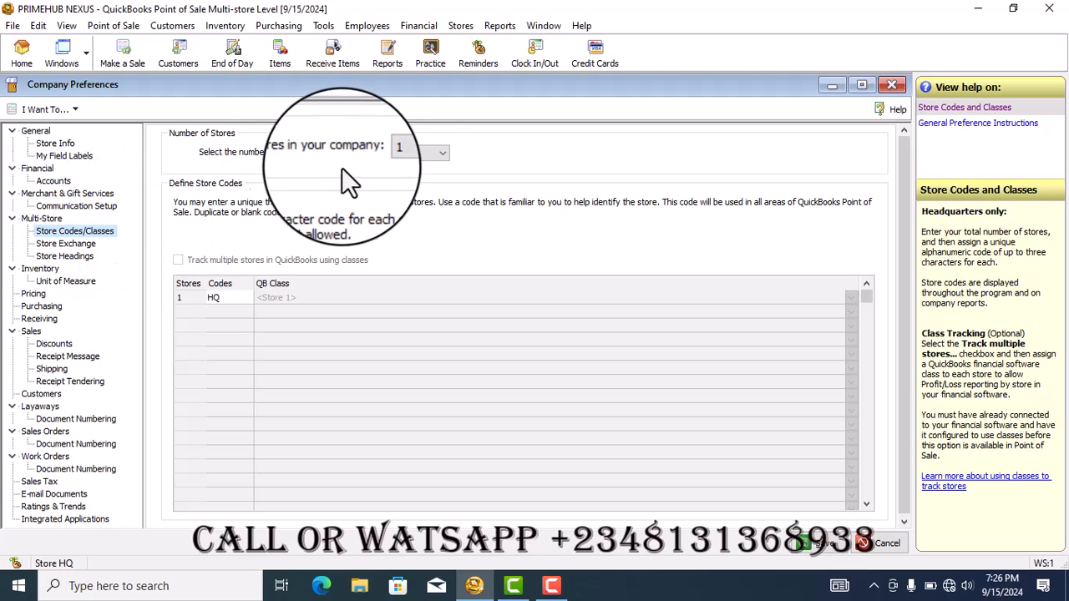
left_click(444, 153)
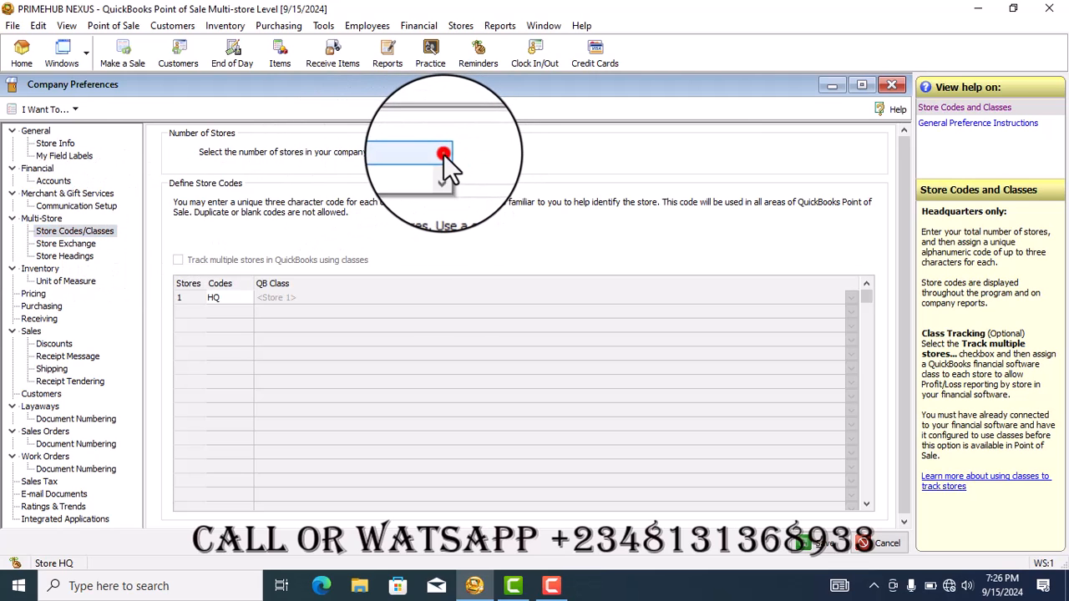
left_click(394, 190)
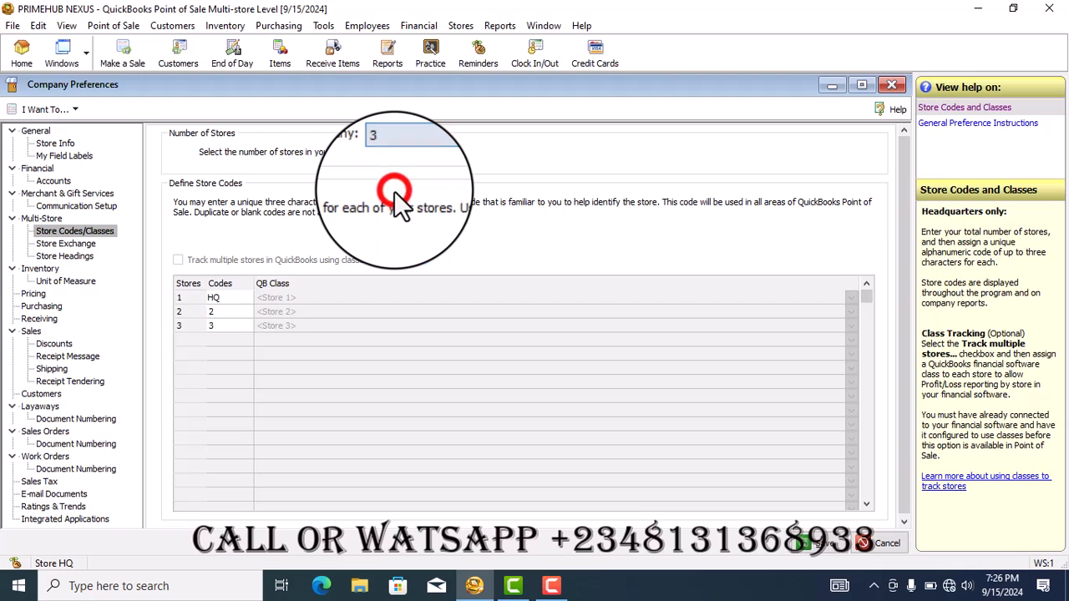
Define the store codes as ST1 for store 2 and ST2 for store 3
left_click(226, 299)
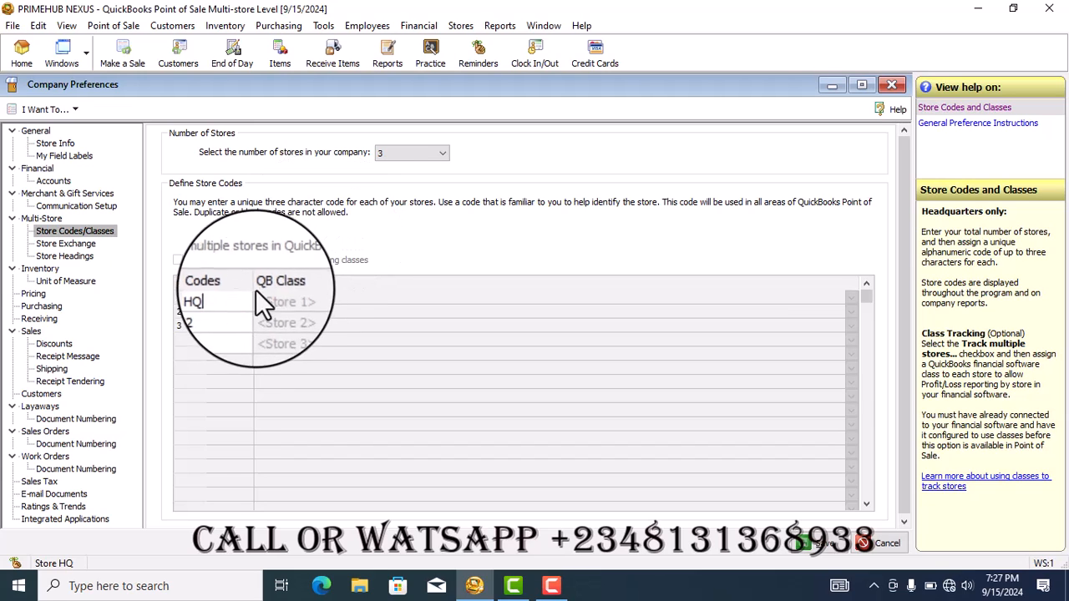
left_click(230, 324)
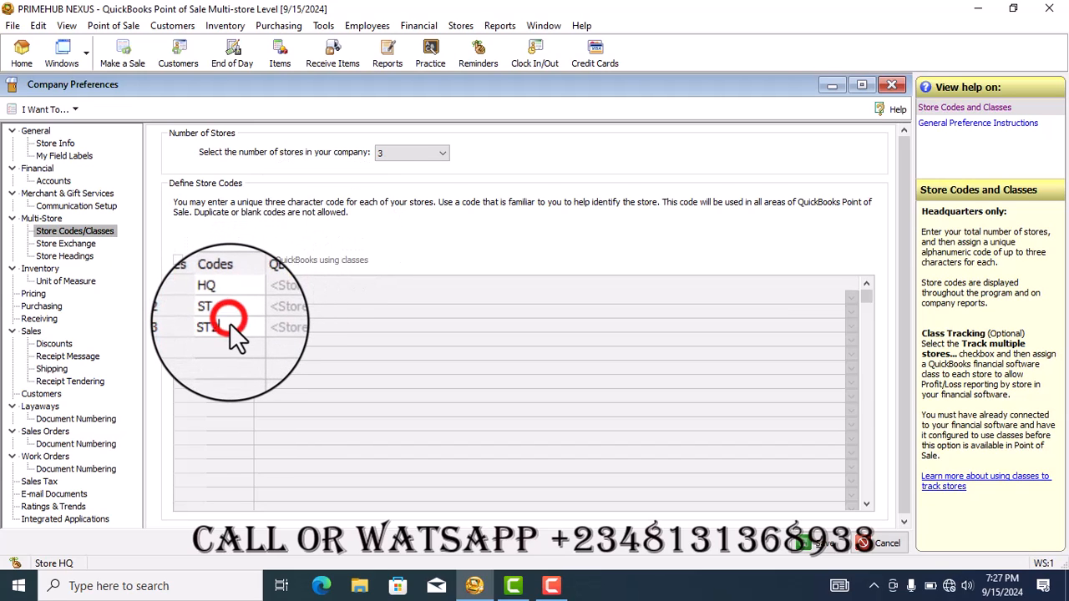
type("2")
left_click(227, 312)
left_click(226, 311)
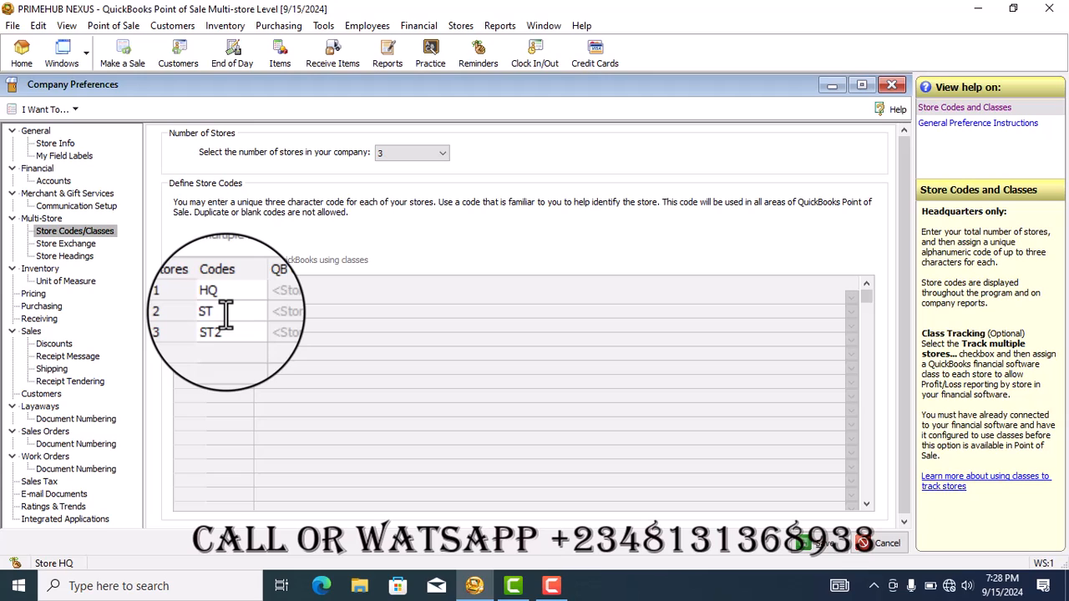
type("1")
left_click(216, 332)
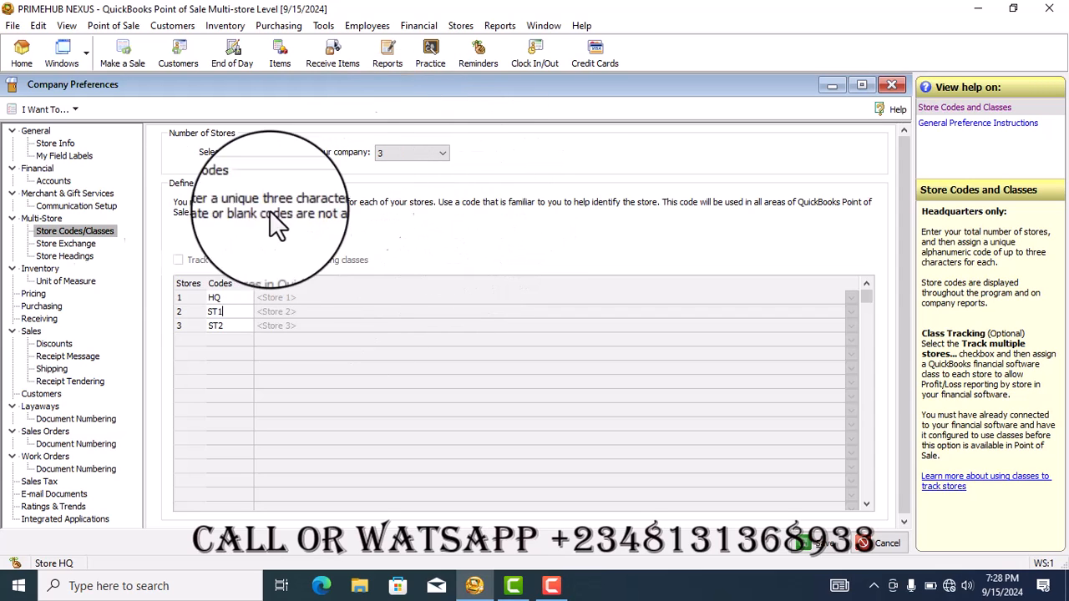
Open the Store Exchange preferences and set the communication method of store ST1 to Removable Media
left_click(74, 244)
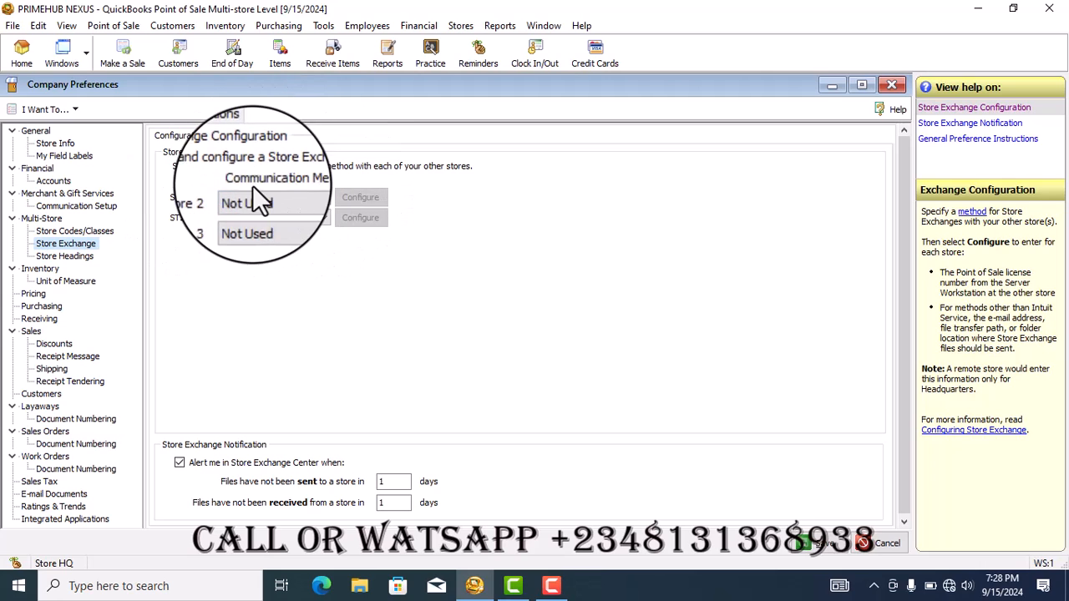
left_click(323, 198)
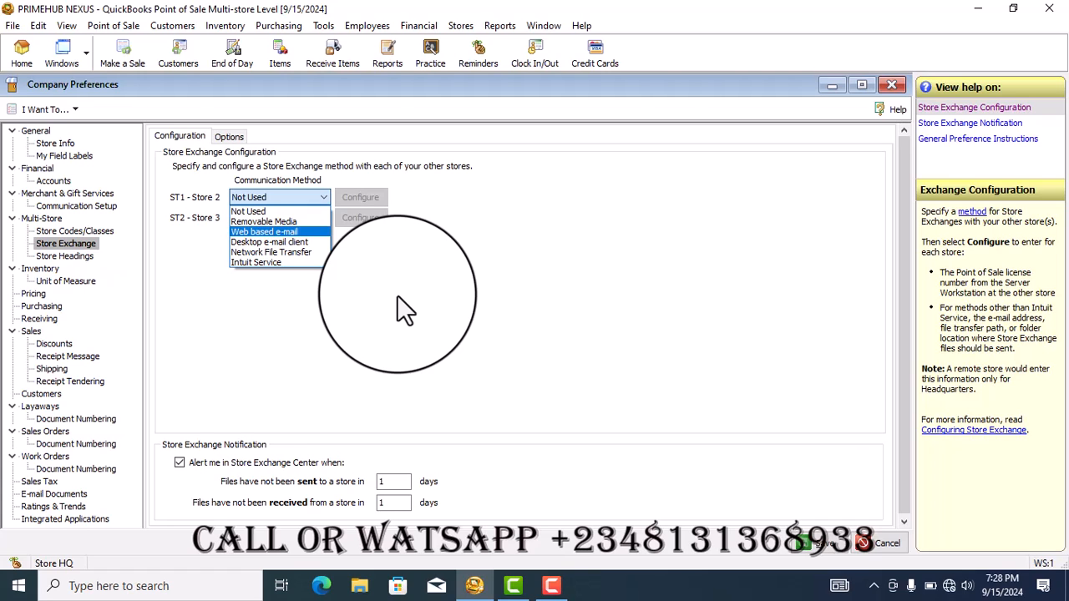
left_click(273, 213)
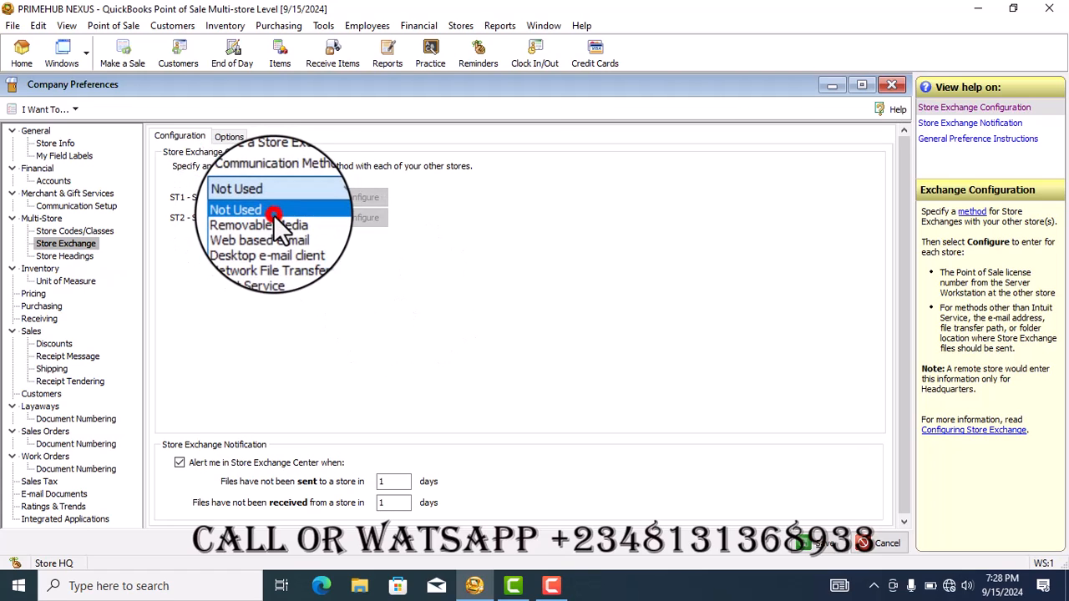
left_click(301, 198)
left_click(293, 221)
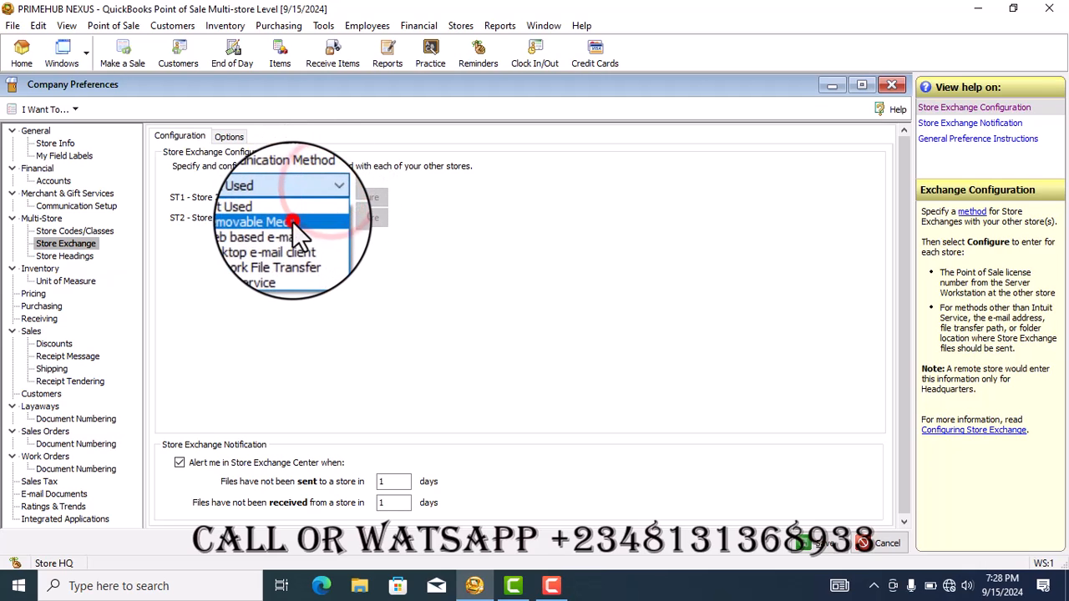
Examine the removable media configuration of store ST1, including the destination folders under This PC, and close it without saving
left_click(357, 198)
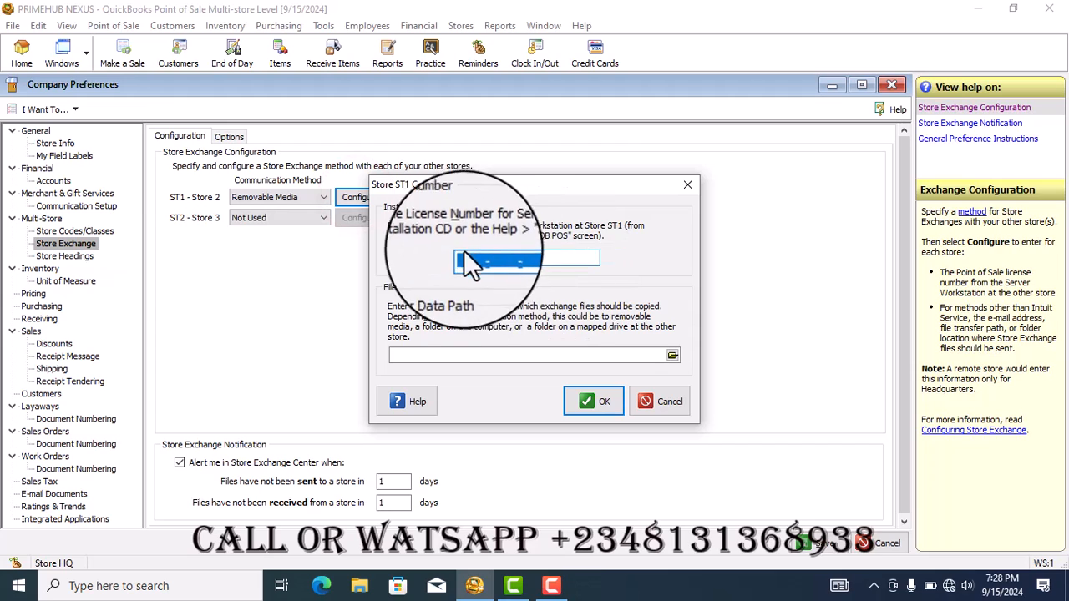
left_click(465, 258)
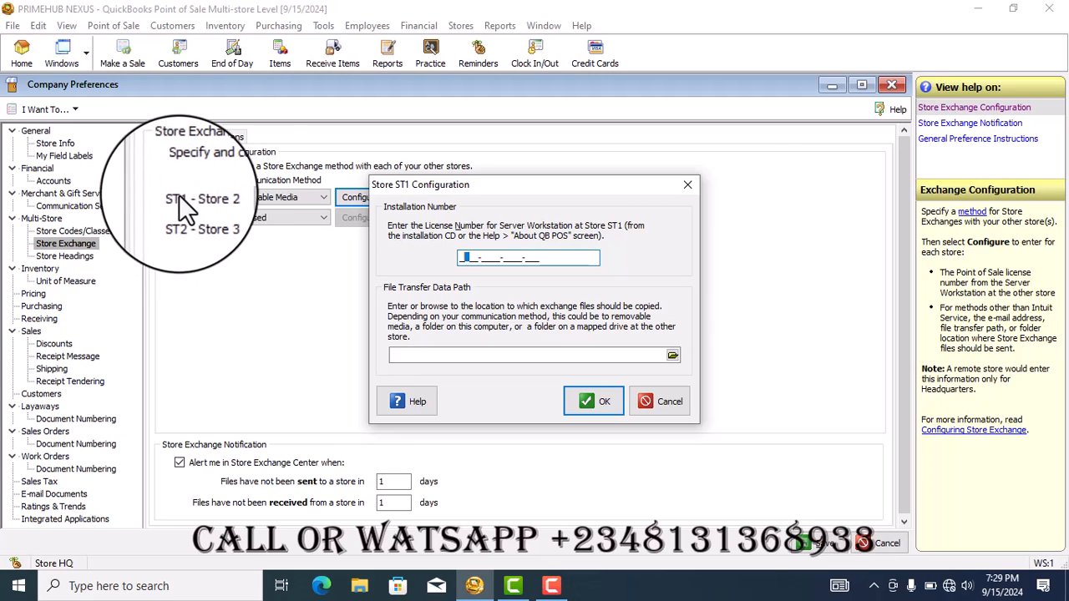
left_click(674, 356)
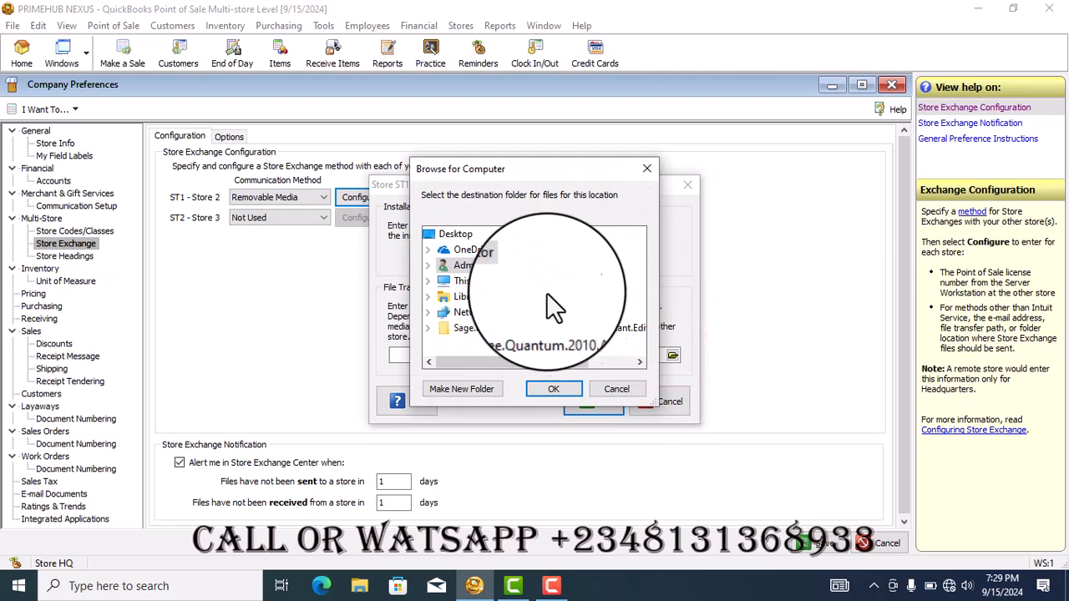
left_click_drag(562, 171, 727, 136)
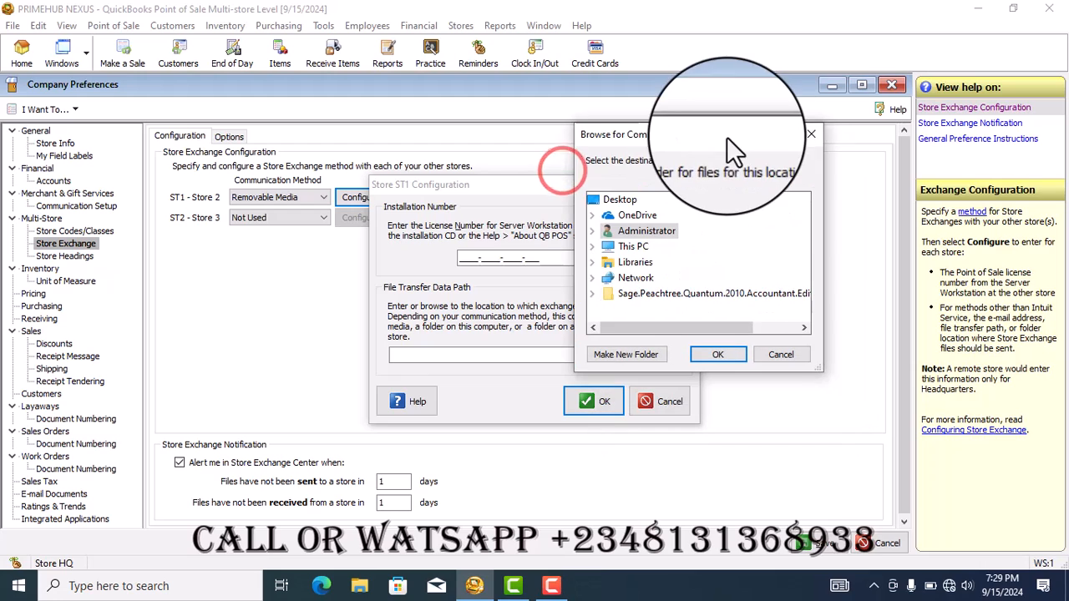
left_click(623, 248)
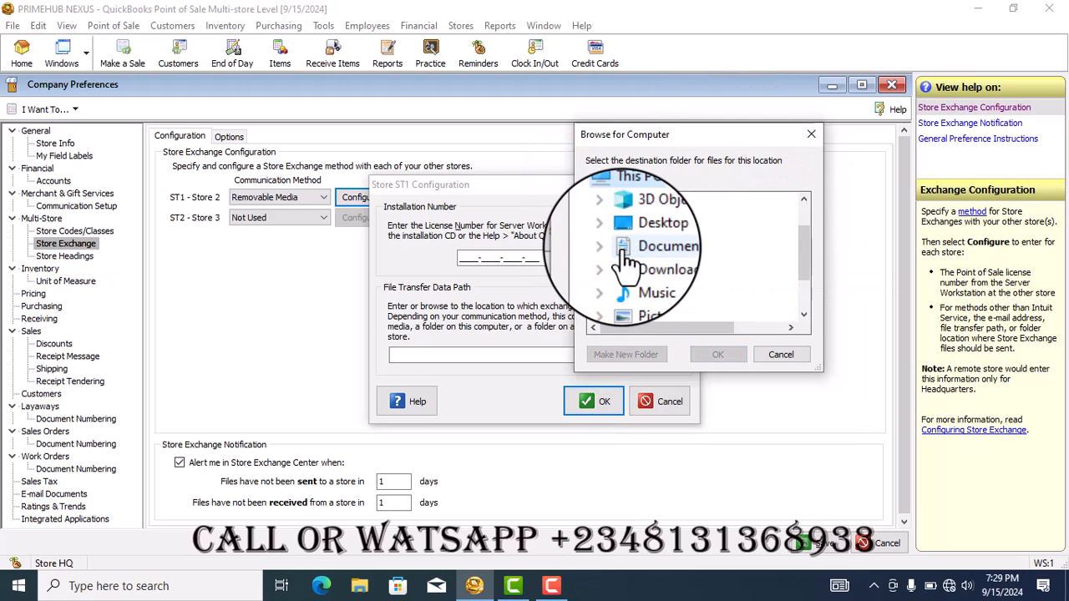
left_click(803, 297)
left_click(771, 355)
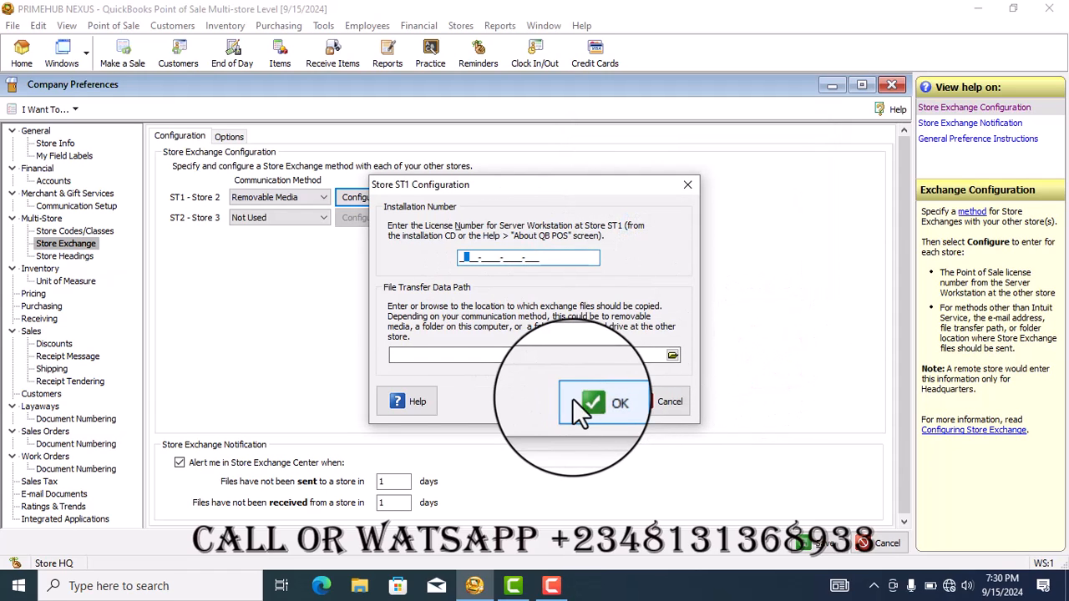
left_click(684, 396)
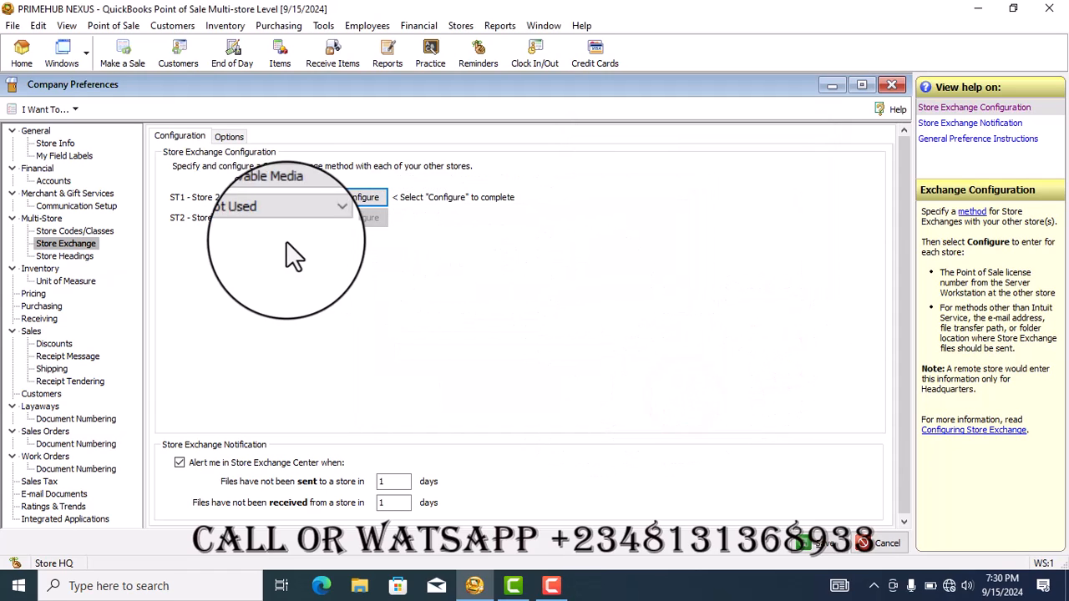
Switch store ST1 to Web based e-mail, look at its configuration and destination folder choices, and cancel the configuration
left_click(325, 197)
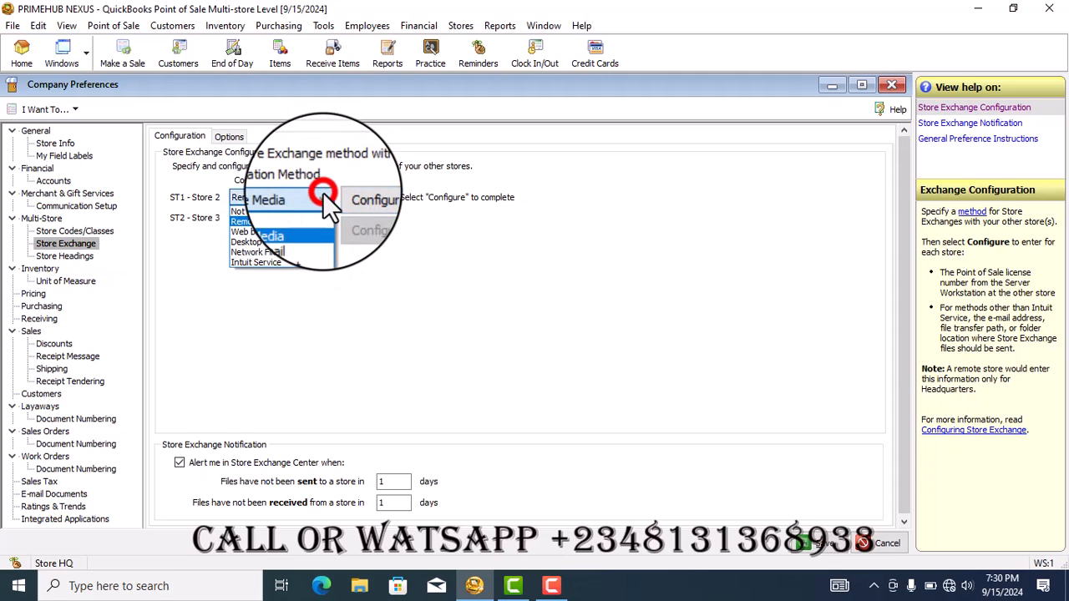
left_click(287, 234)
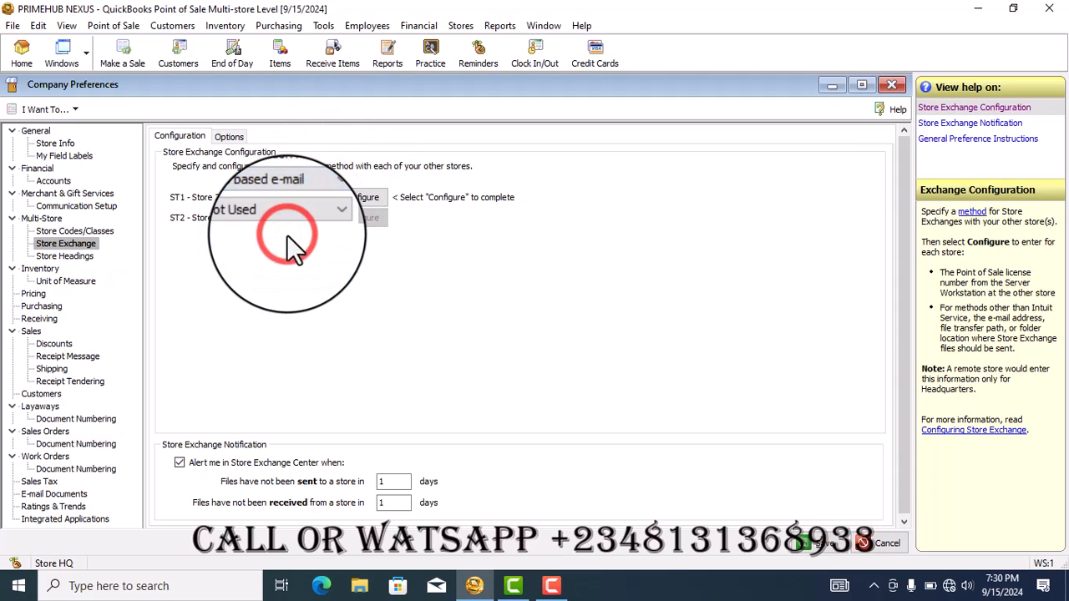
left_click(363, 199)
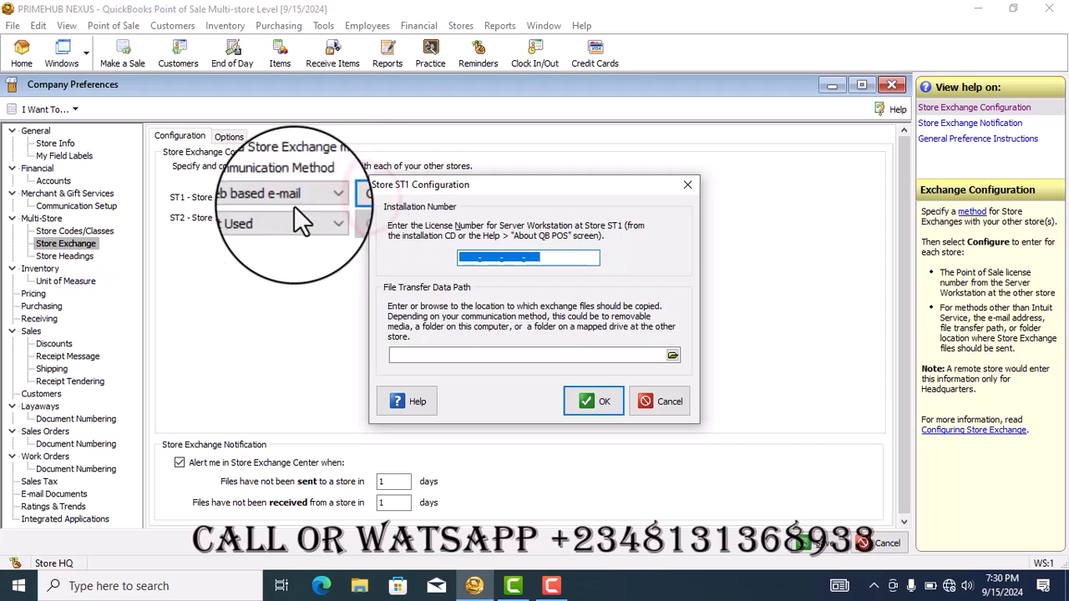
left_click(672, 357)
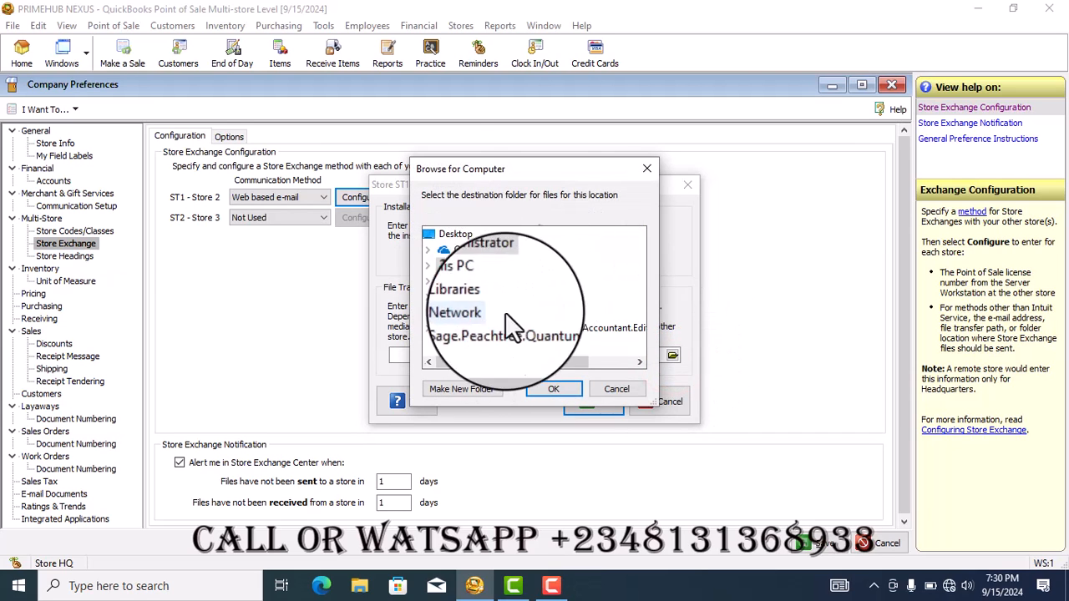
left_click(617, 389)
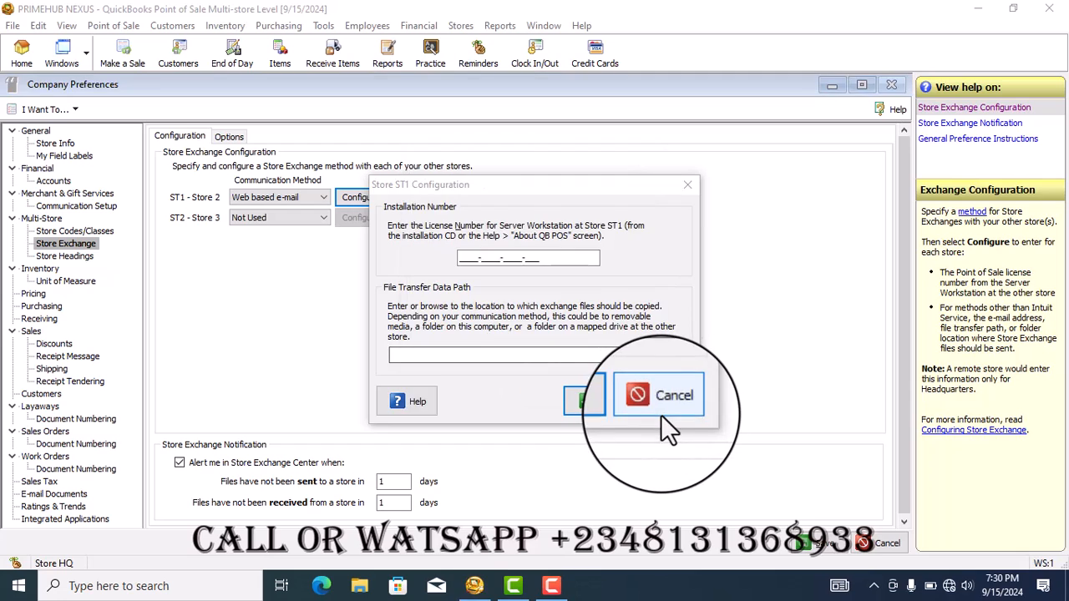
left_click(661, 410)
Switch store ST1 to Desktop e-mail client, look at the e-mail address field in its configuration, and cancel the configuration
left_click(325, 197)
left_click(260, 244)
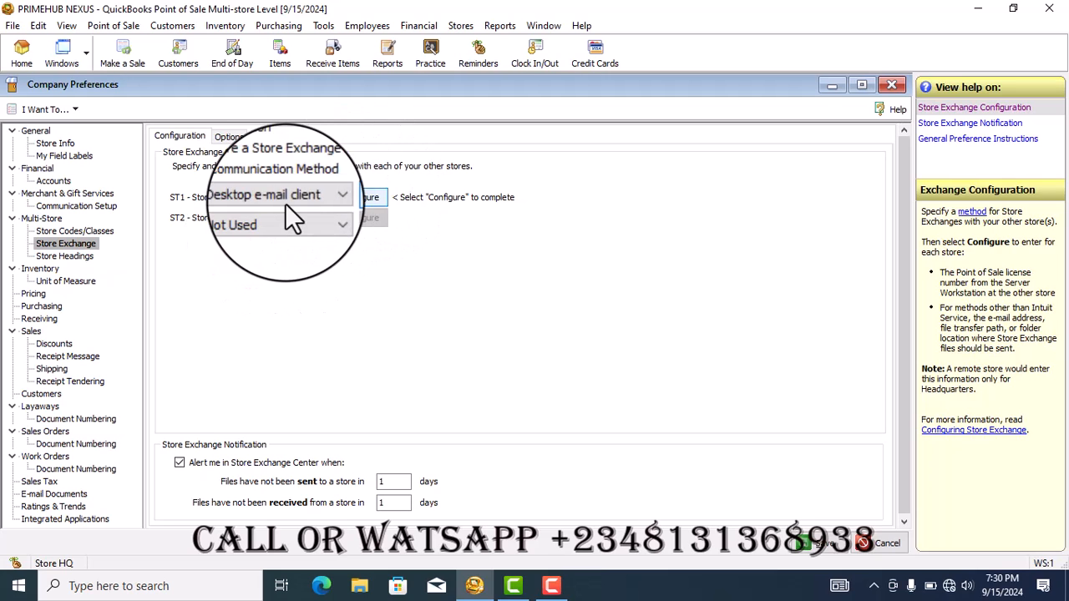
left_click(361, 198)
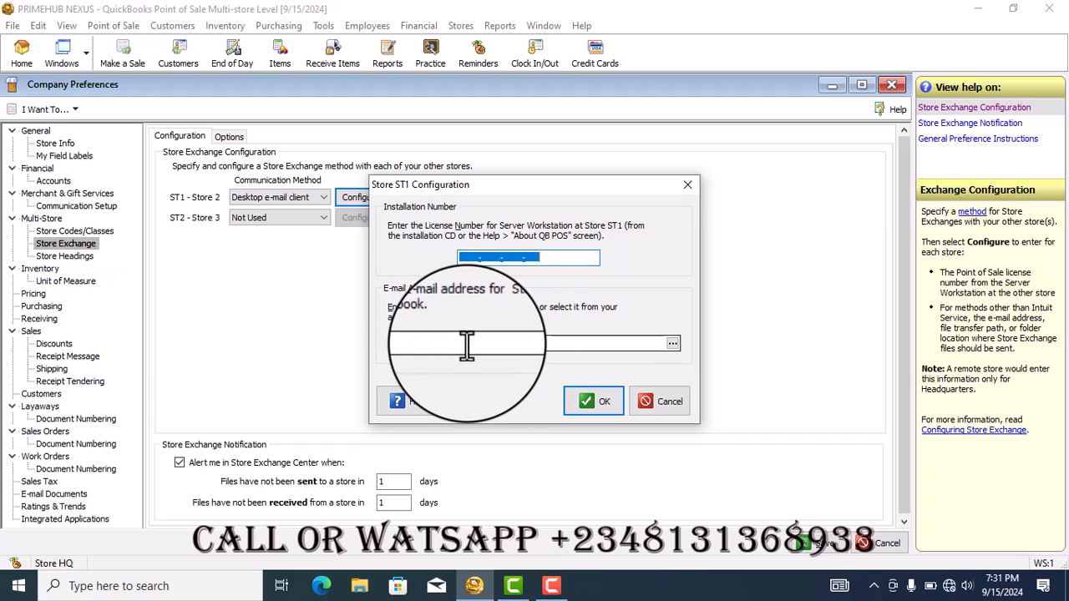
left_click(466, 344)
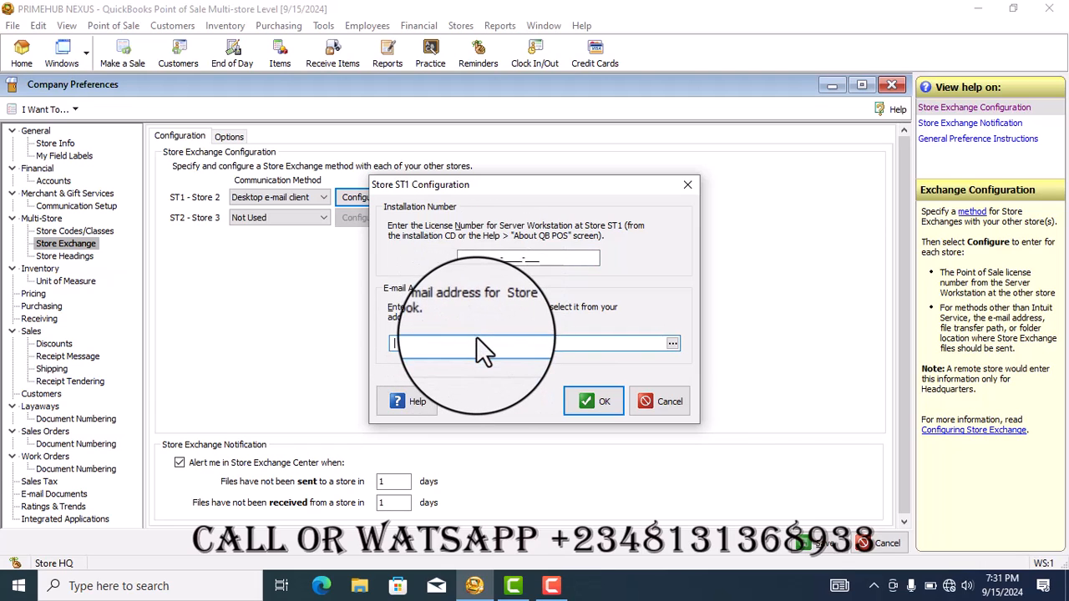
left_click(669, 410)
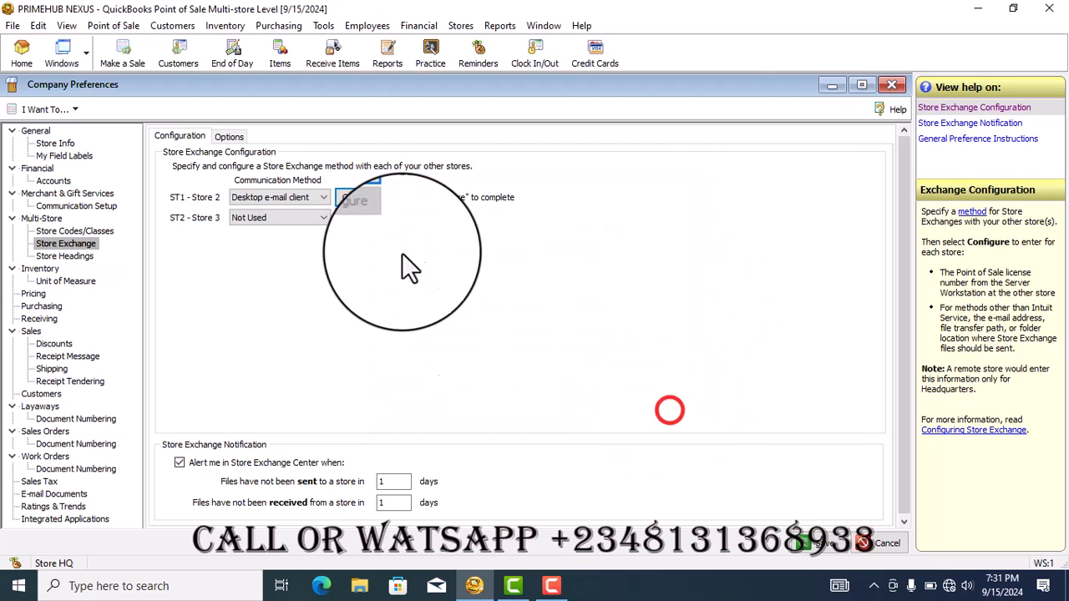
Set the communication method of stores ST1 and ST2 to Network File Transfer, viewing the ST1 configuration without saving entries
left_click(308, 217)
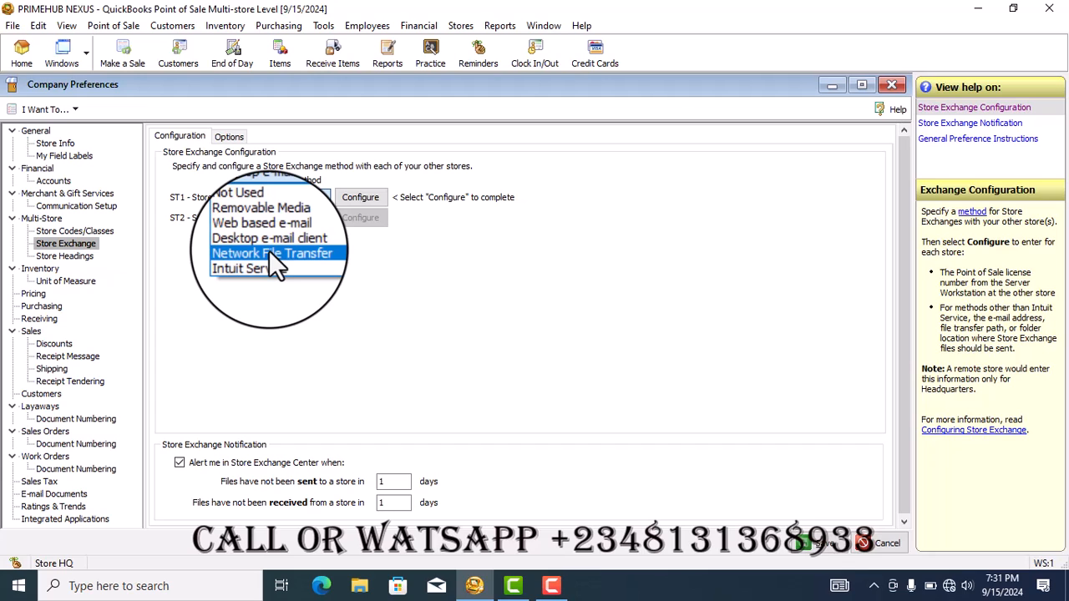
left_click(269, 251)
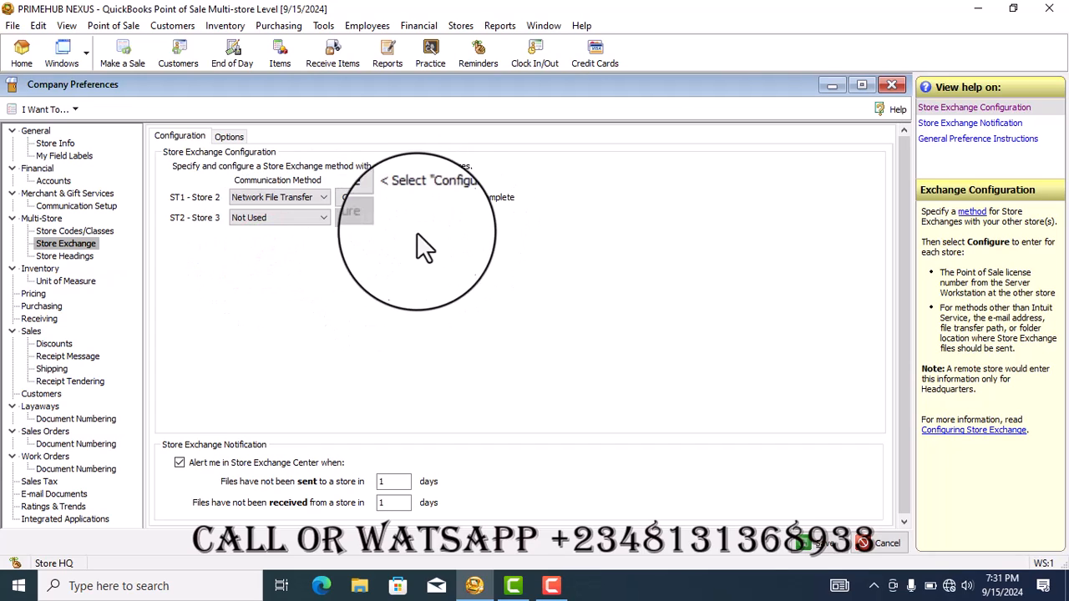
left_click(362, 198)
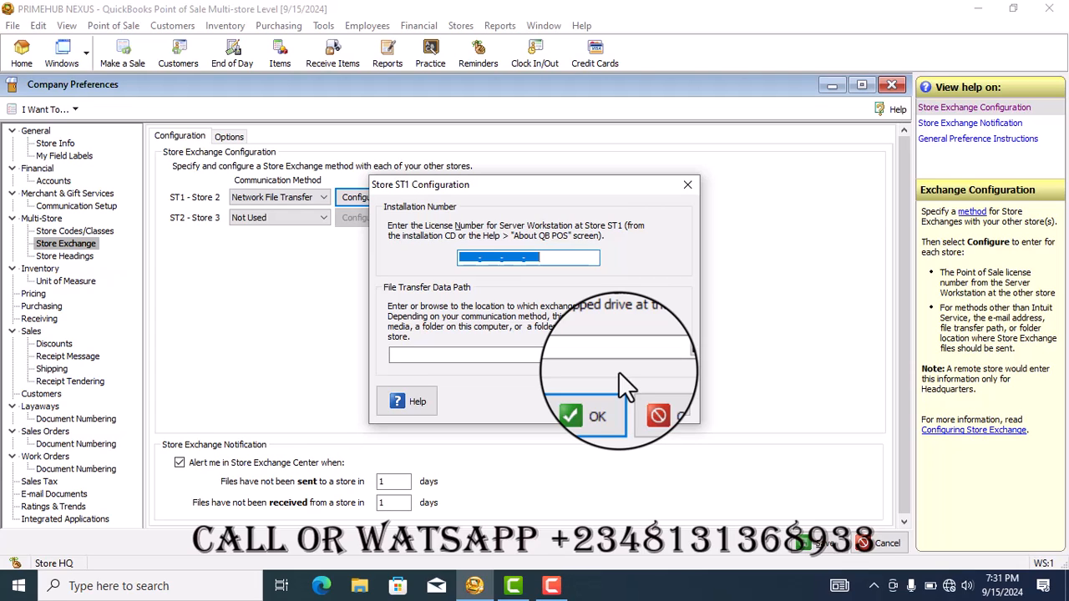
left_click(655, 405)
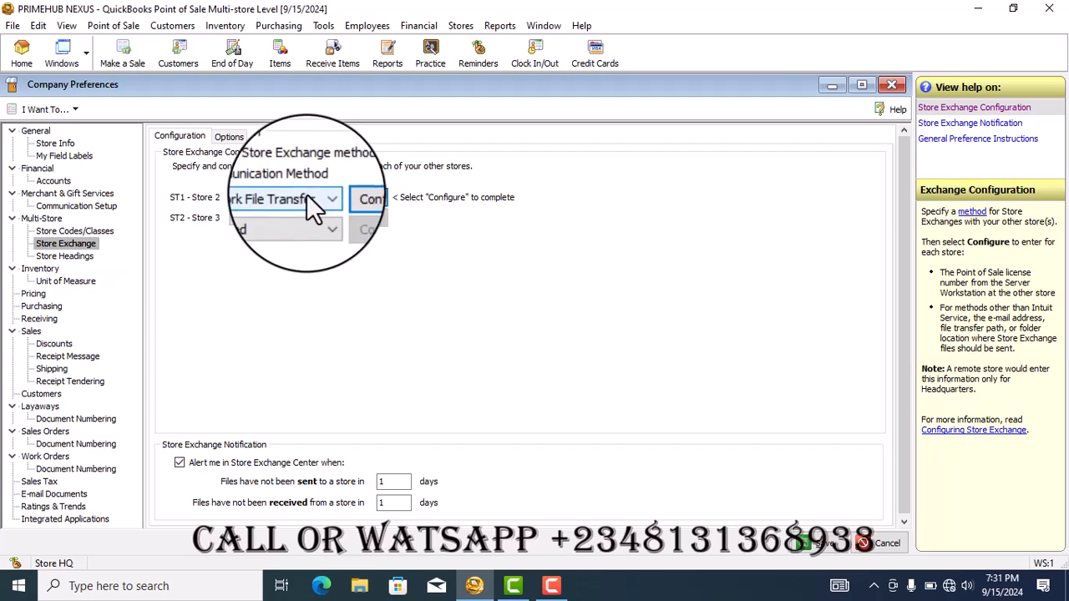
left_click(326, 219)
left_click(287, 274)
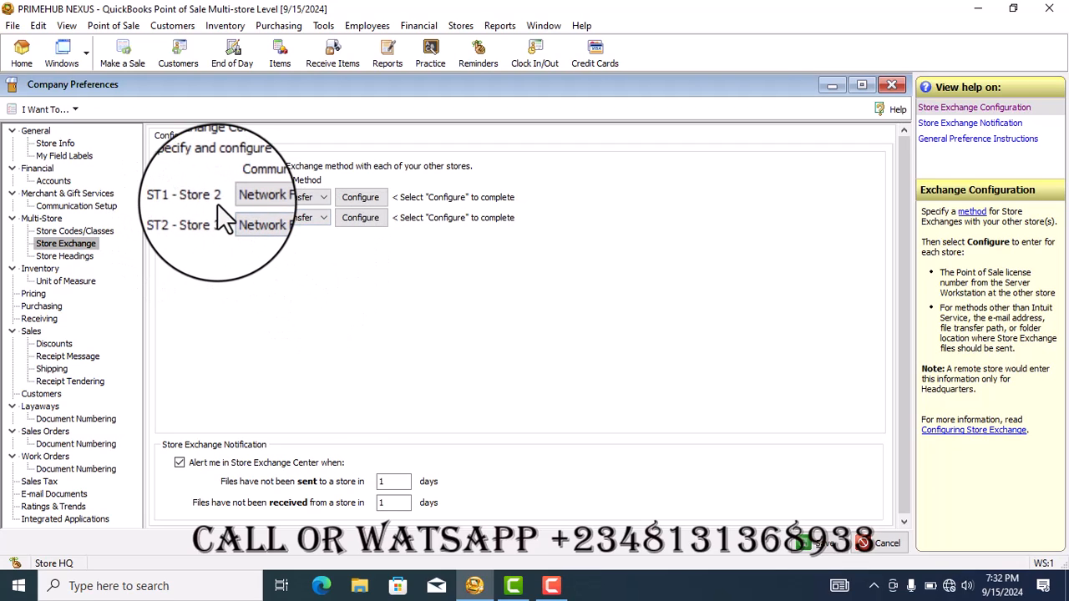
Change the third store's code to ST3 in the multi-store code preferences
left_click(55, 237)
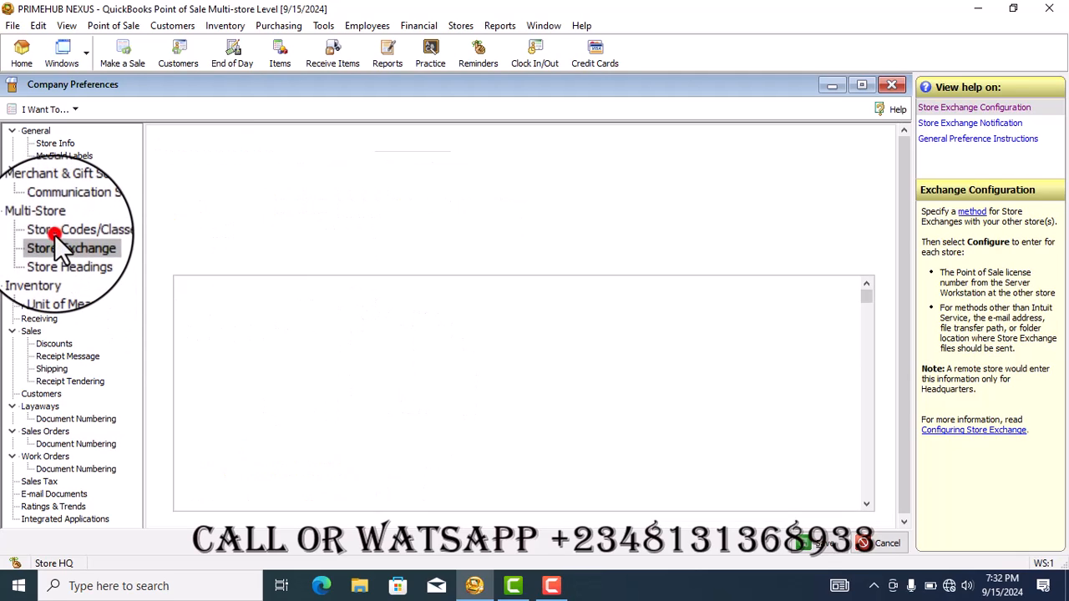
left_click(224, 312)
key("BackSpace")
left_click(233, 323)
left_click(224, 325)
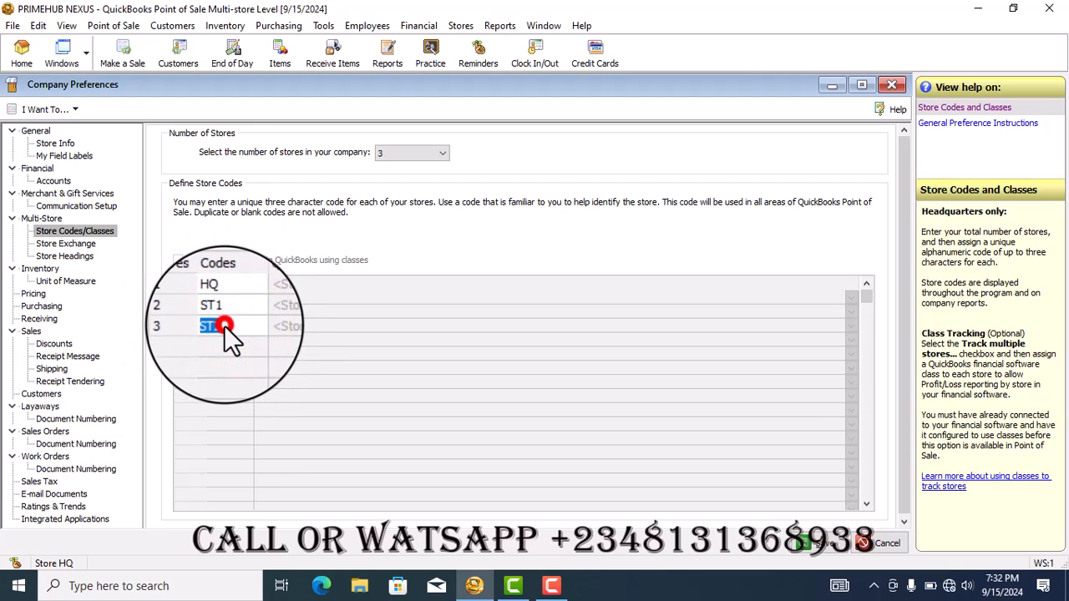
left_click(226, 313)
left_click(227, 326)
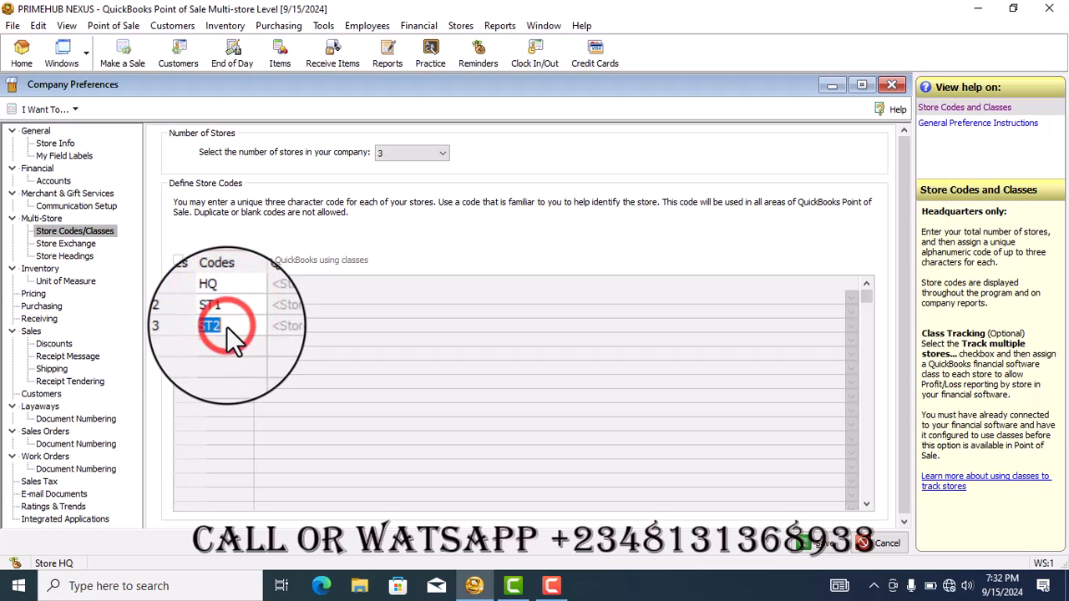
left_click(227, 327)
key("BackSpace")
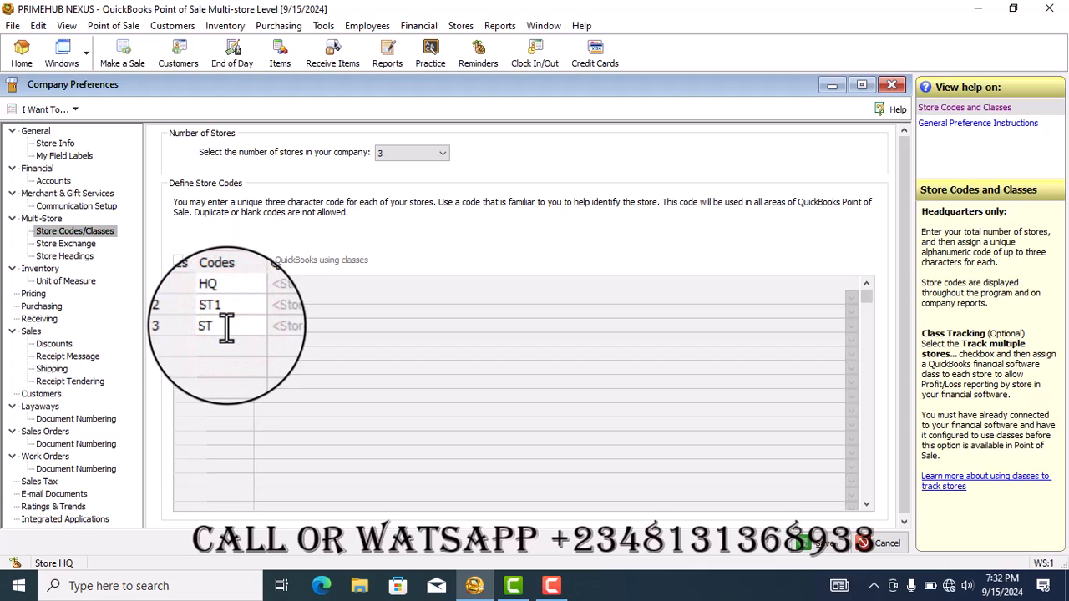
Change the second store's code to ST2 and save the company preferences
left_click(233, 314)
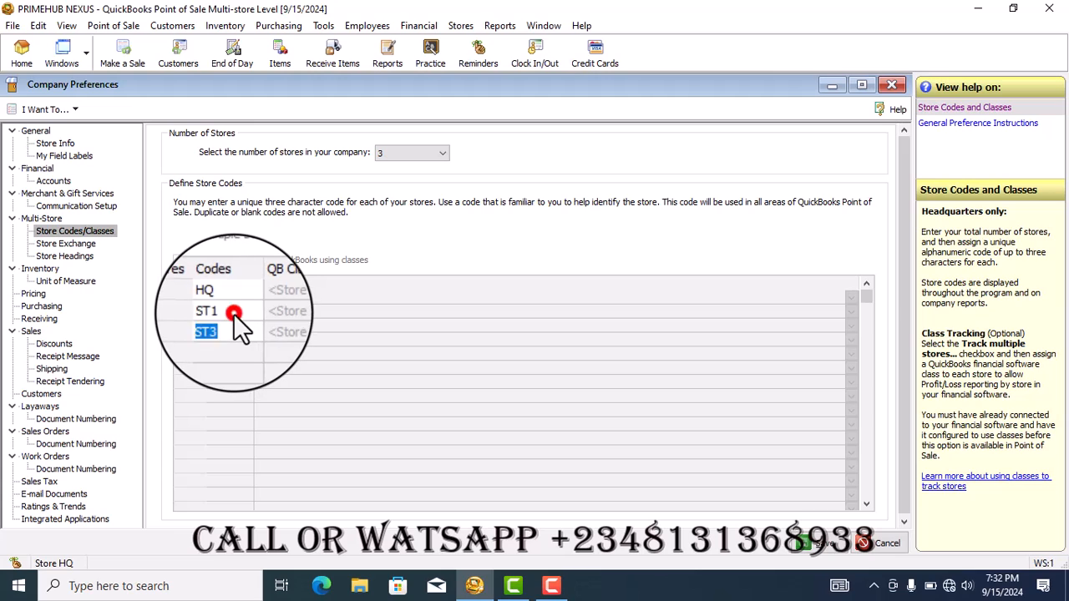
left_click(233, 313)
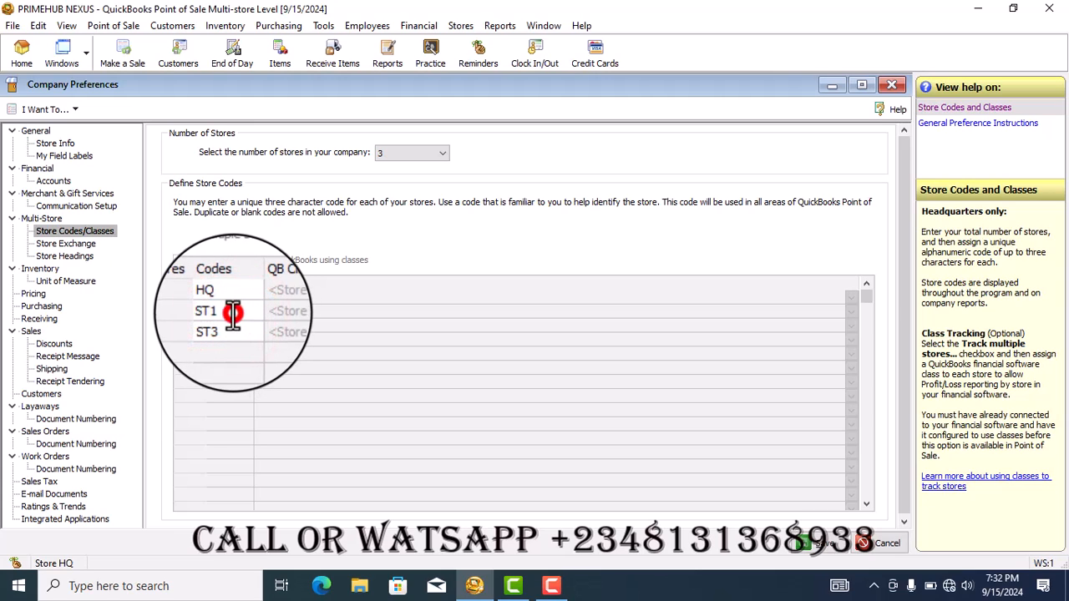
key("BackSpace")
left_click(234, 299)
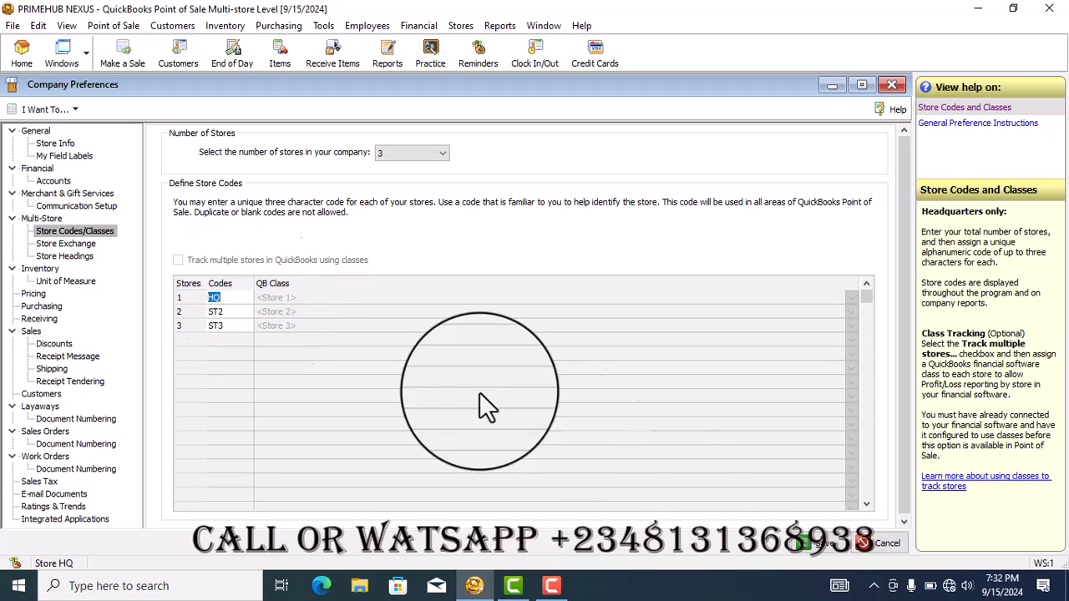
left_click(821, 544)
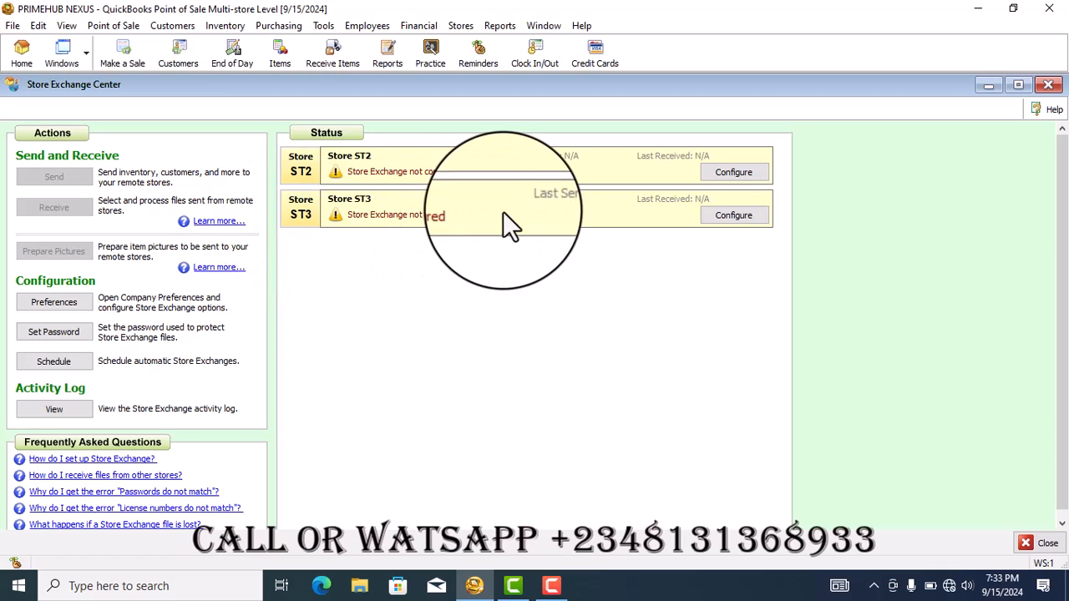
Review the Store Exchange methods and the store heading fields for ST2 - Remote in the company preferences, and save
left_click(58, 302)
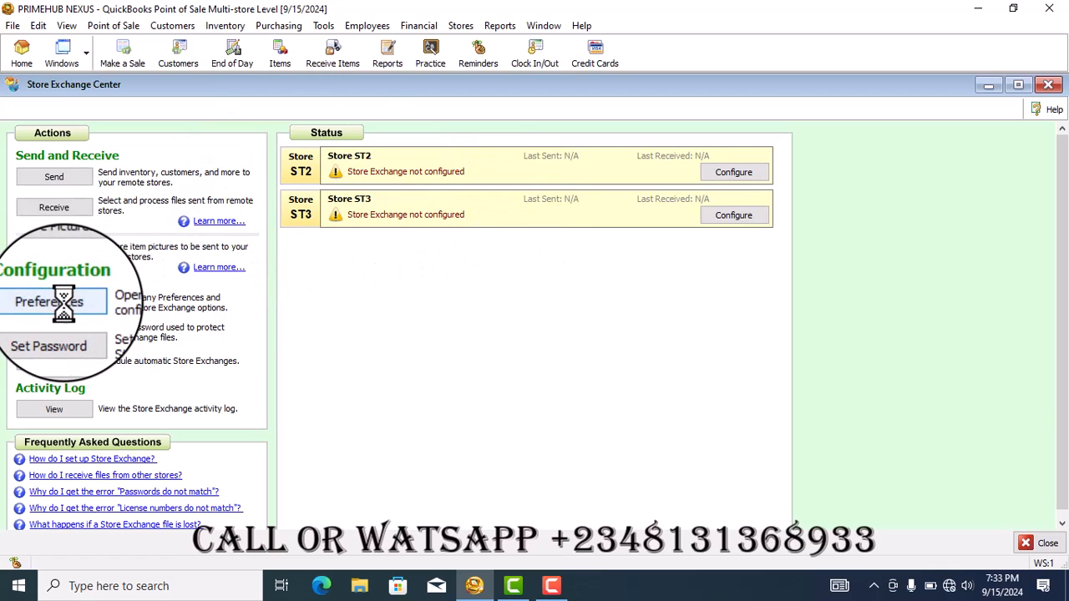
left_click(64, 304)
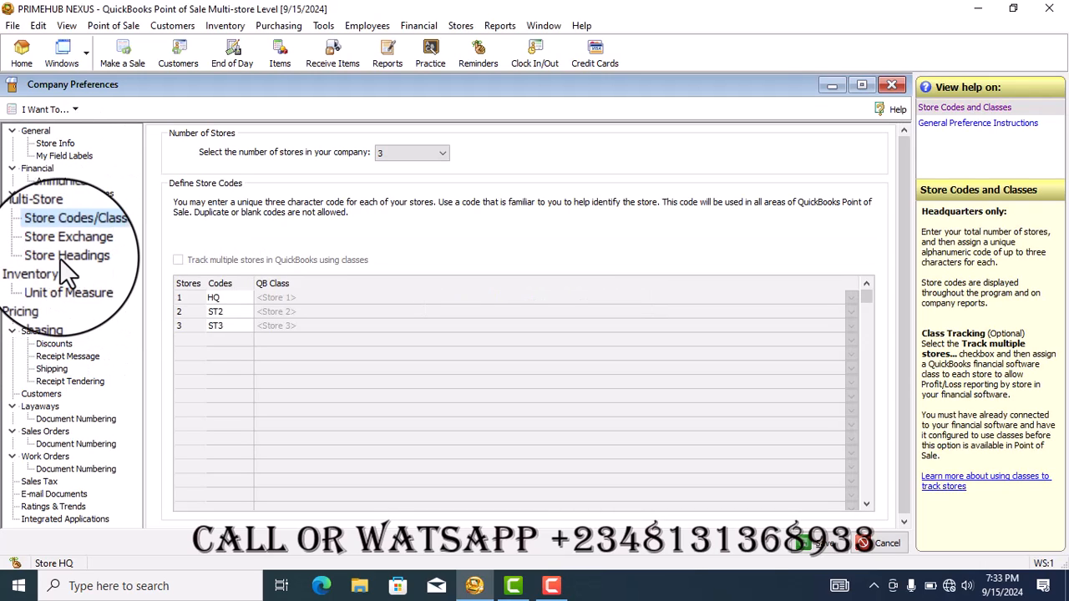
left_click(66, 244)
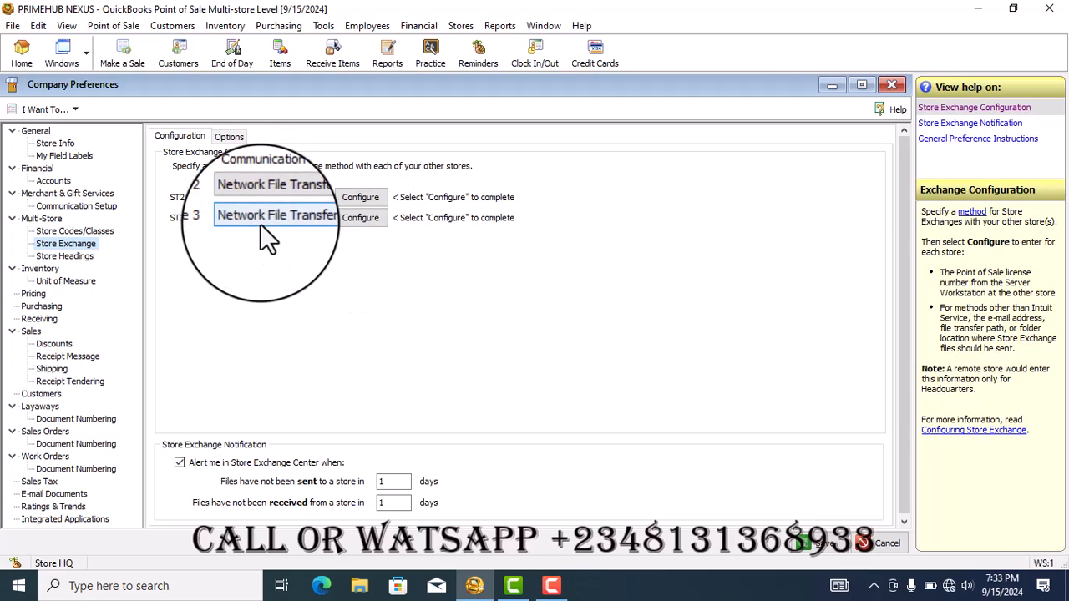
left_click(76, 258)
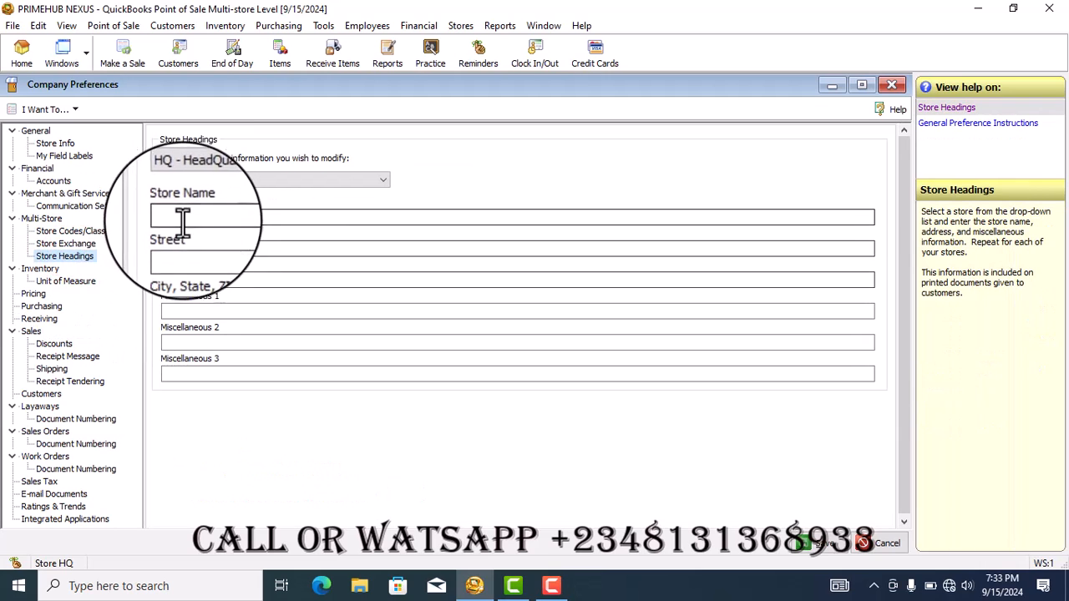
left_click(236, 185)
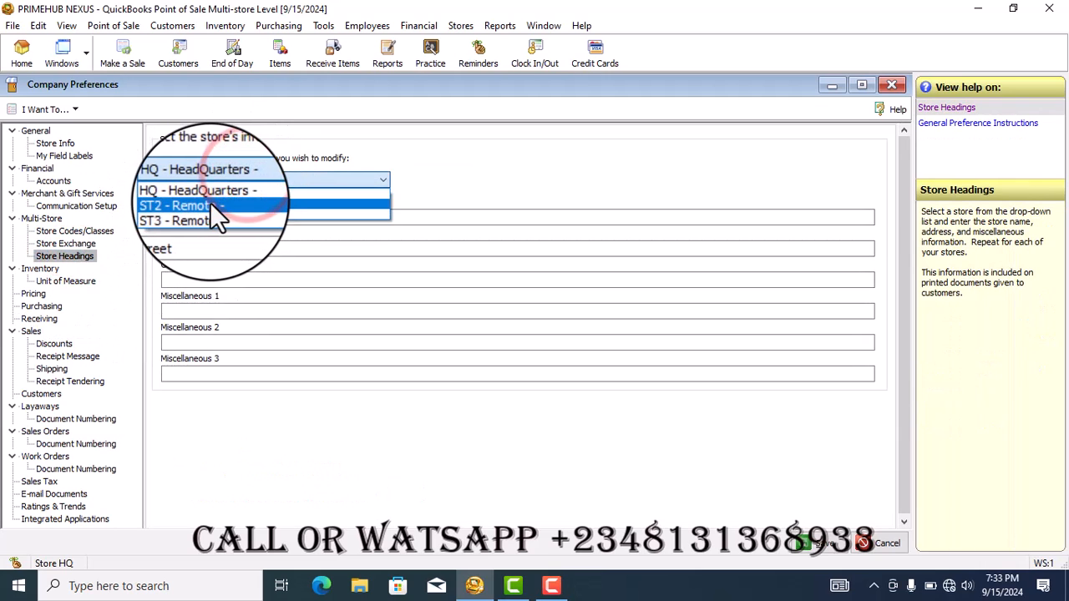
left_click(219, 207)
left_click(815, 543)
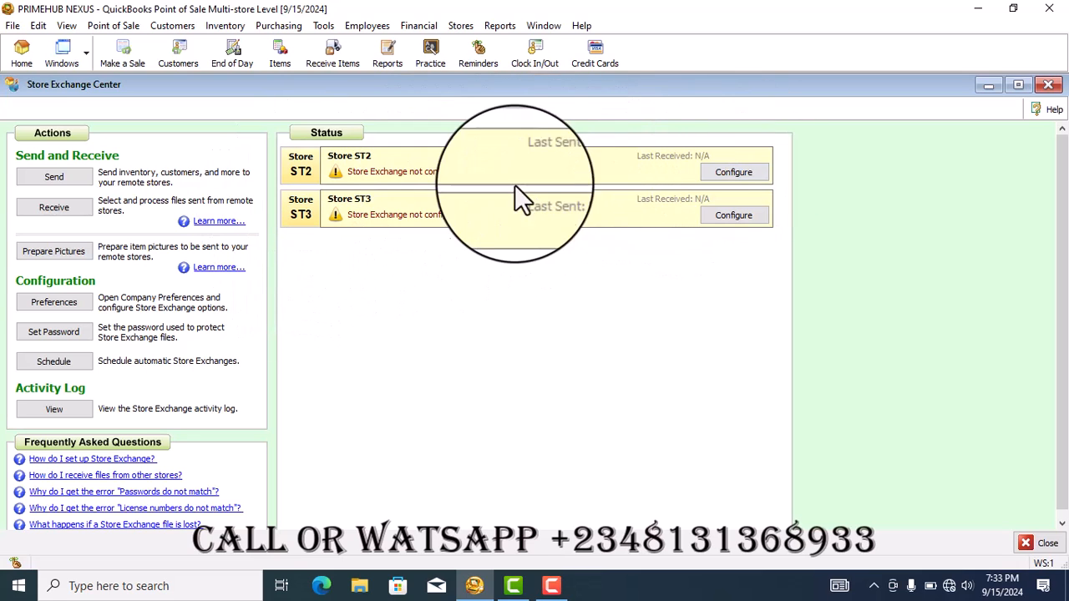
Look at the Store Exchange password and confirmation fields, and cancel without setting a password
left_click(61, 327)
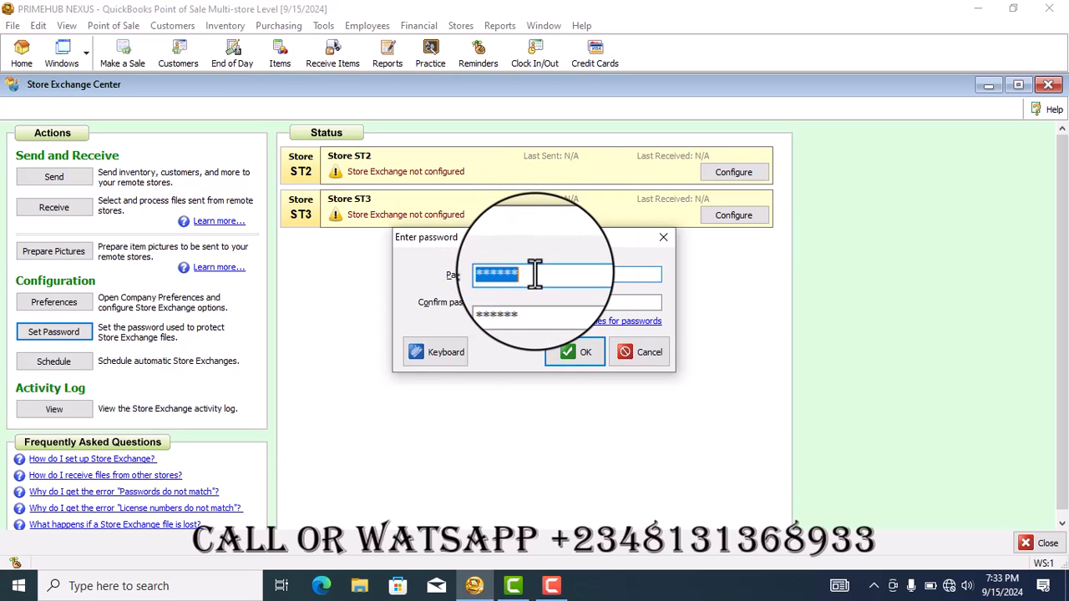
type("*")
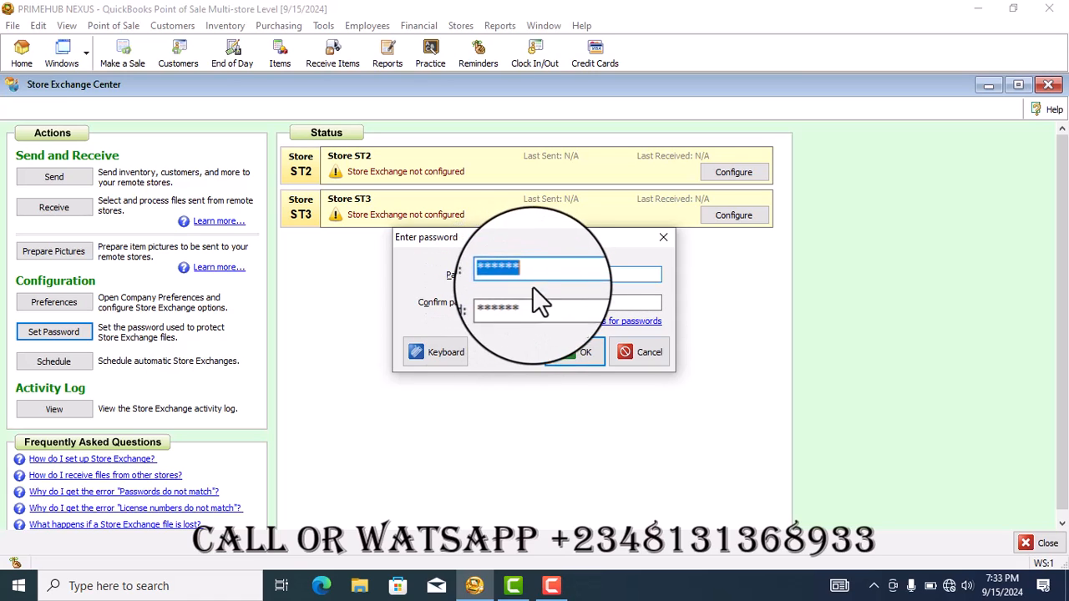
left_click(643, 352)
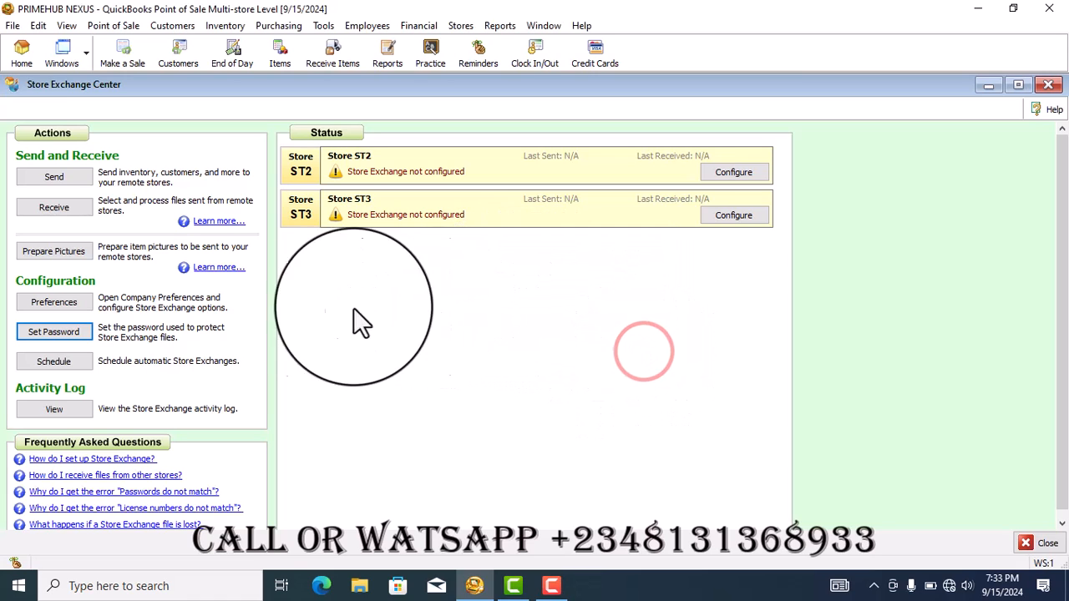
Review the automatic Store Exchange schedule without saving, and view and close the Store Exchange activity log
left_click(60, 360)
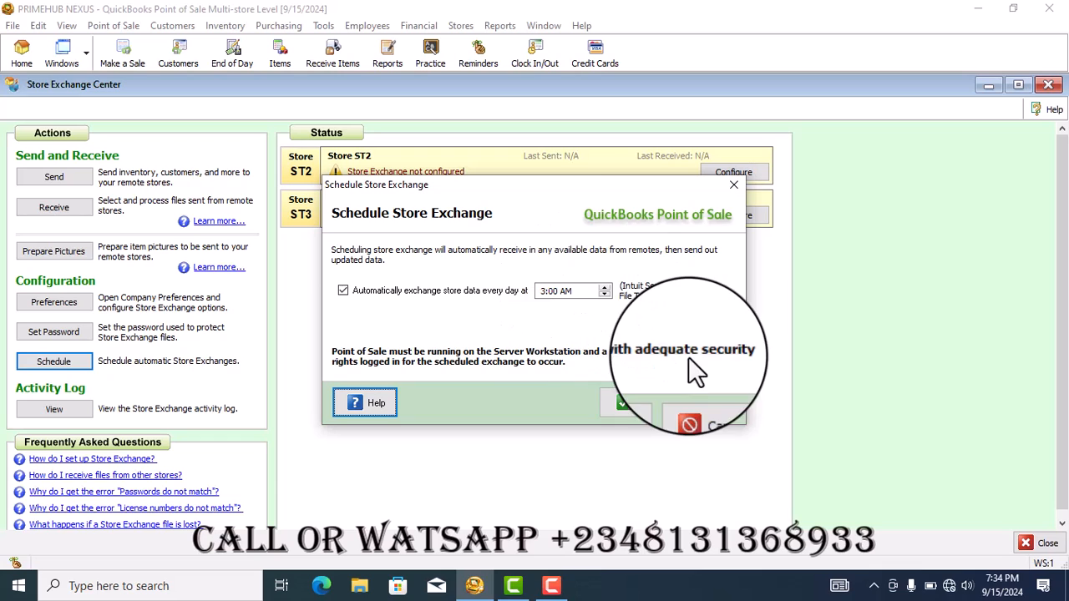
left_click(706, 401)
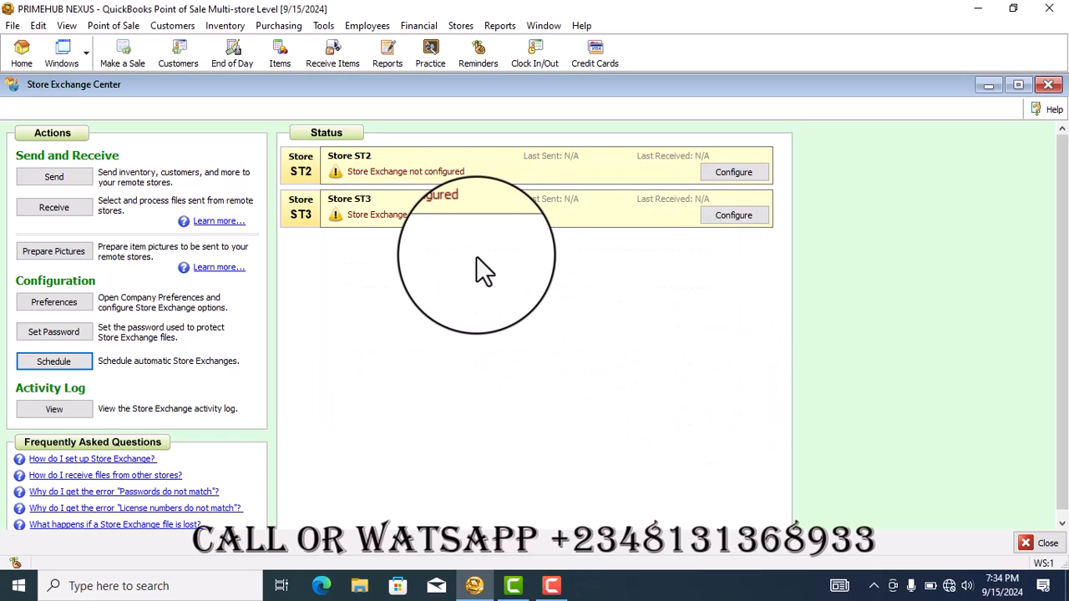
left_click(46, 411)
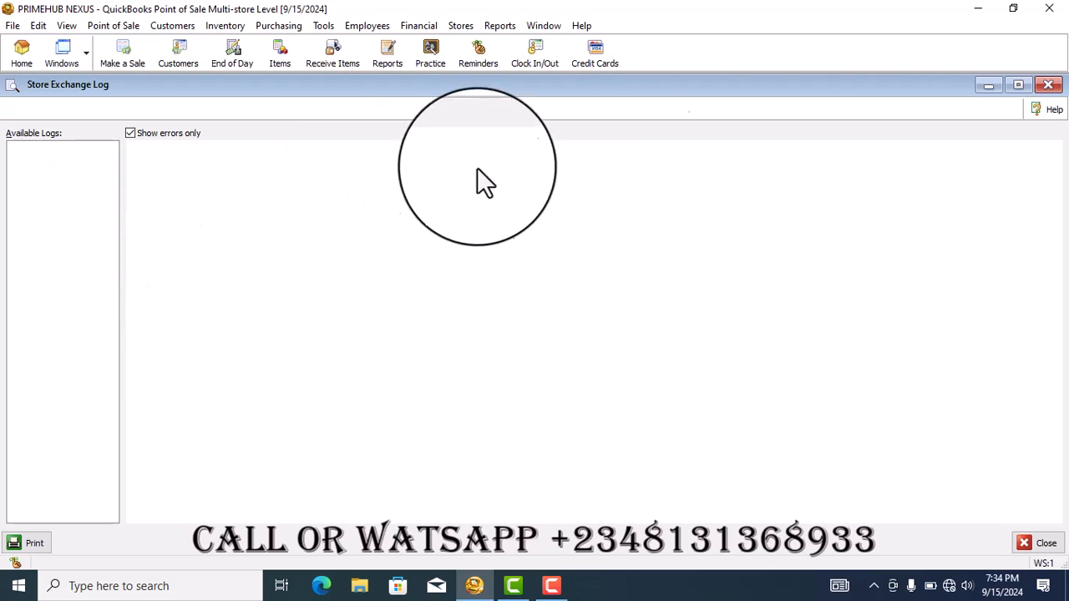
left_click(1049, 85)
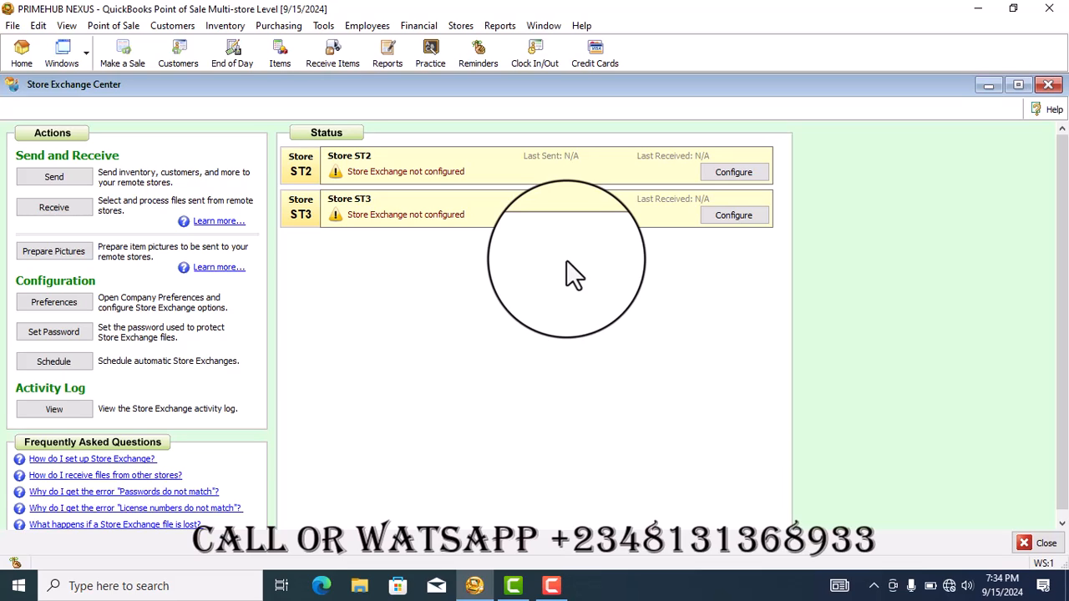
Check the Store Exchange in-folder for files received from remote stores, close the receiving window, and return to the home page
left_click(463, 27)
left_click(477, 141)
left_click(665, 183)
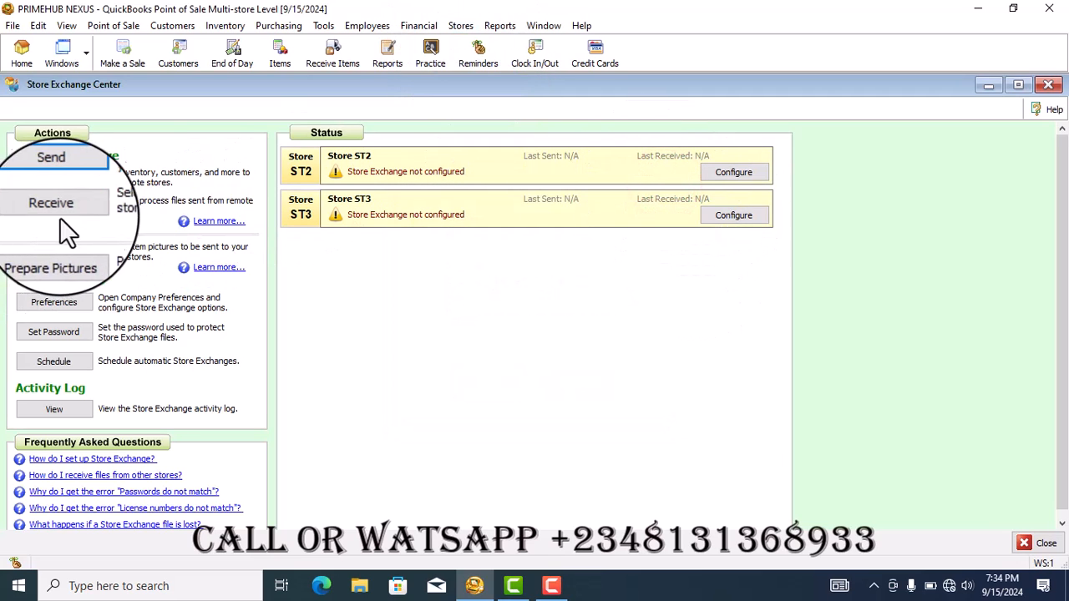
left_click(105, 209)
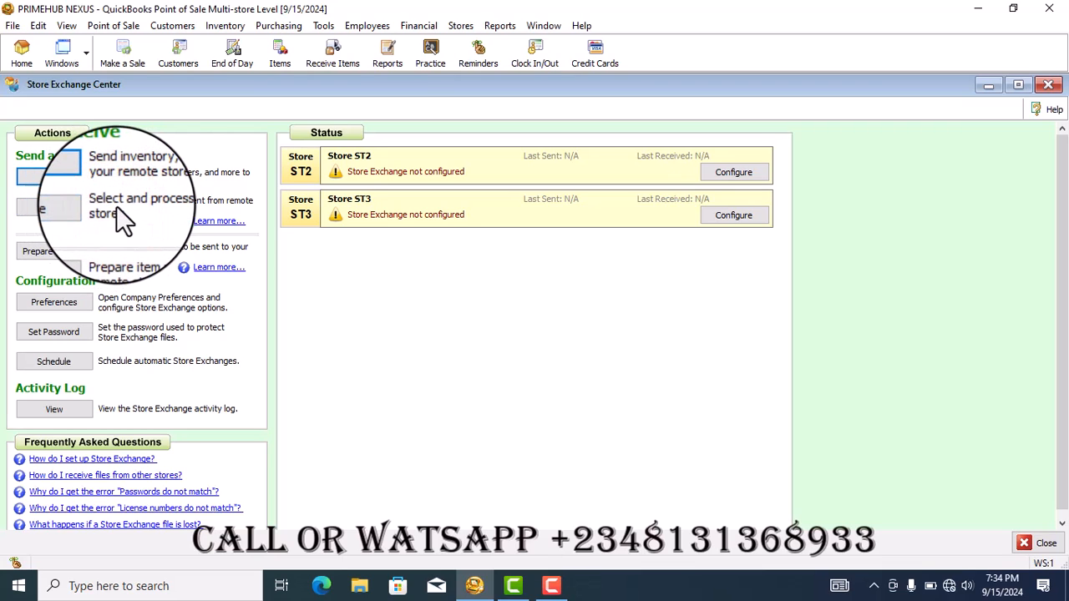
left_click(58, 205)
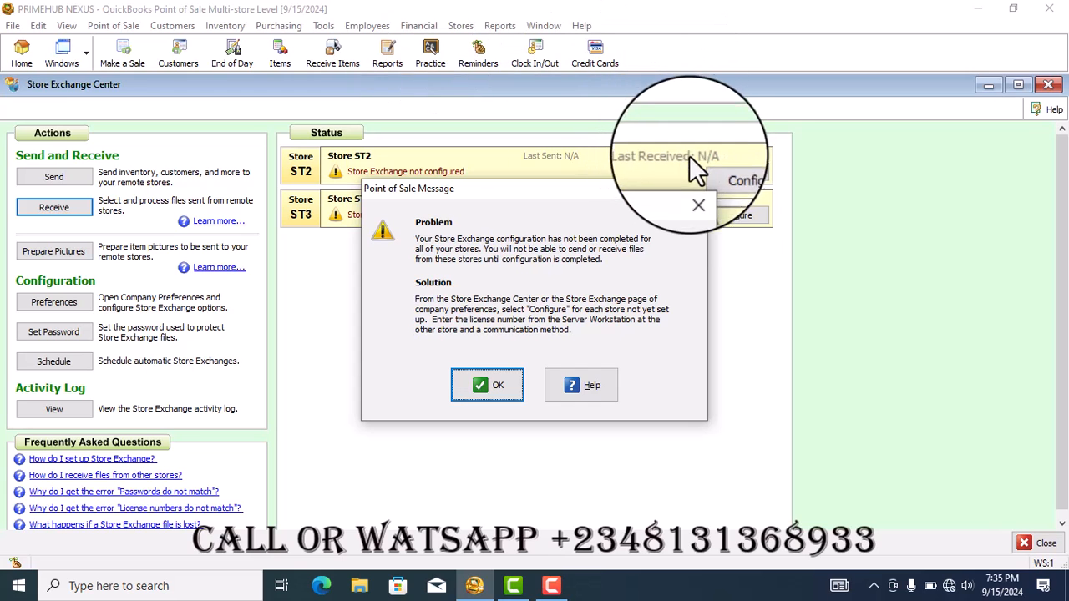
left_click(694, 184)
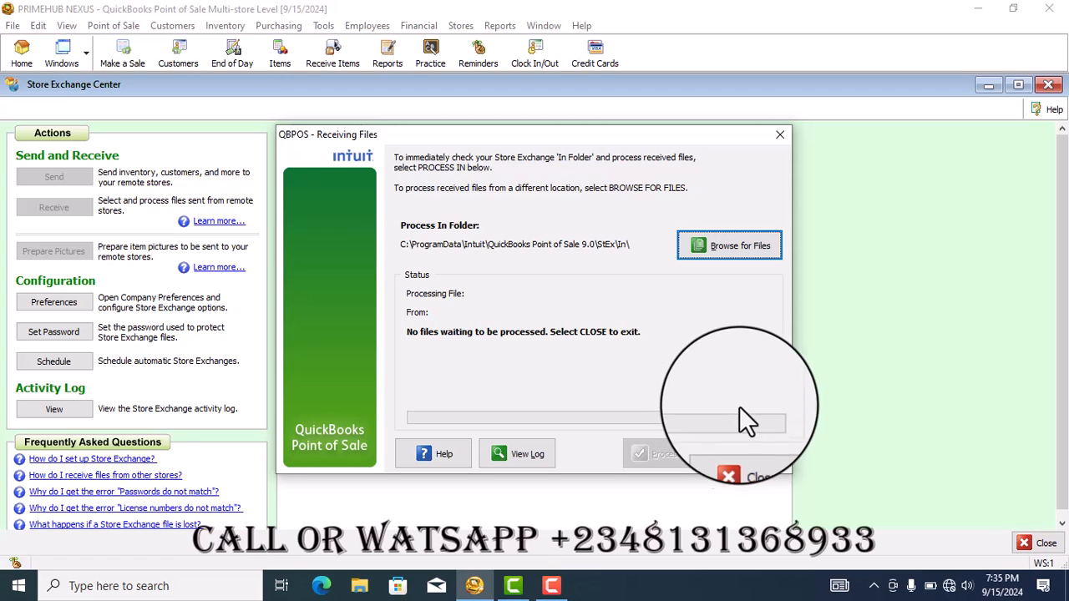
left_click(742, 458)
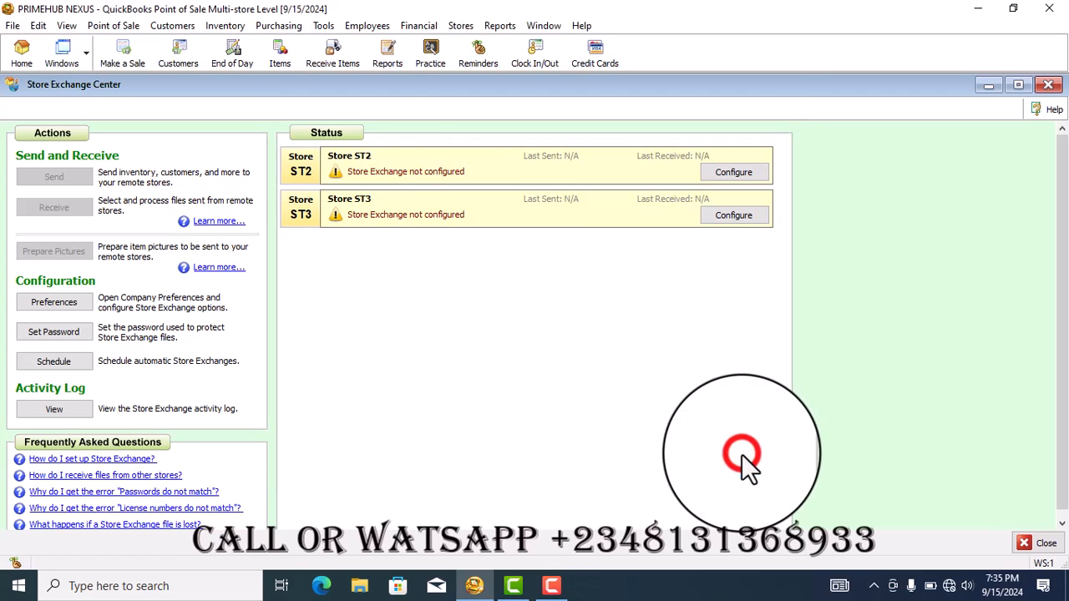
left_click(33, 58)
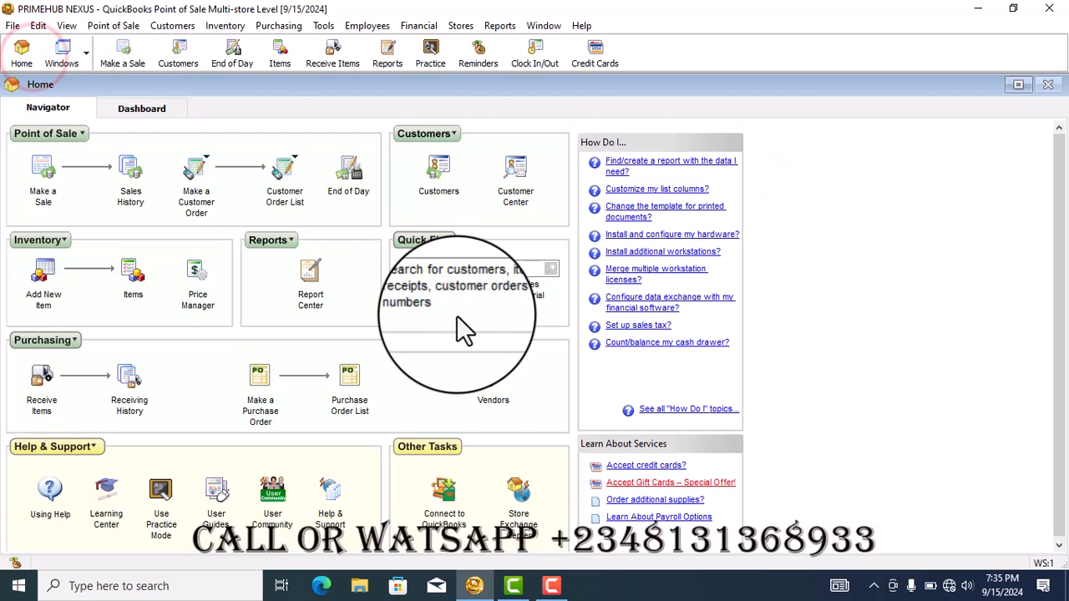